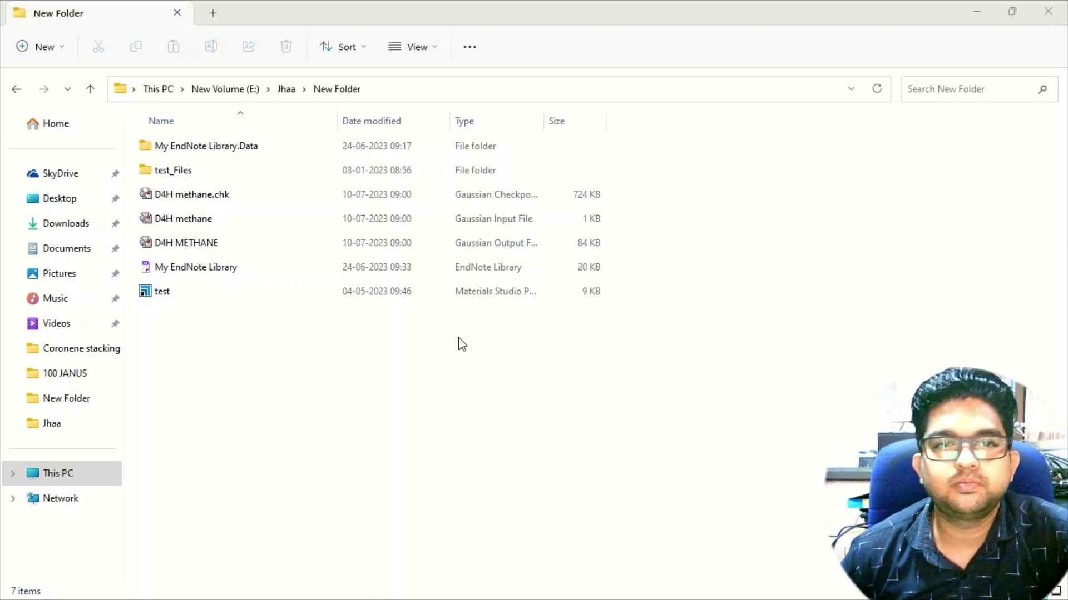
Open the D4H methane input in GaussView, inspect the molecule, then close GaussView
double_click(515, 220)
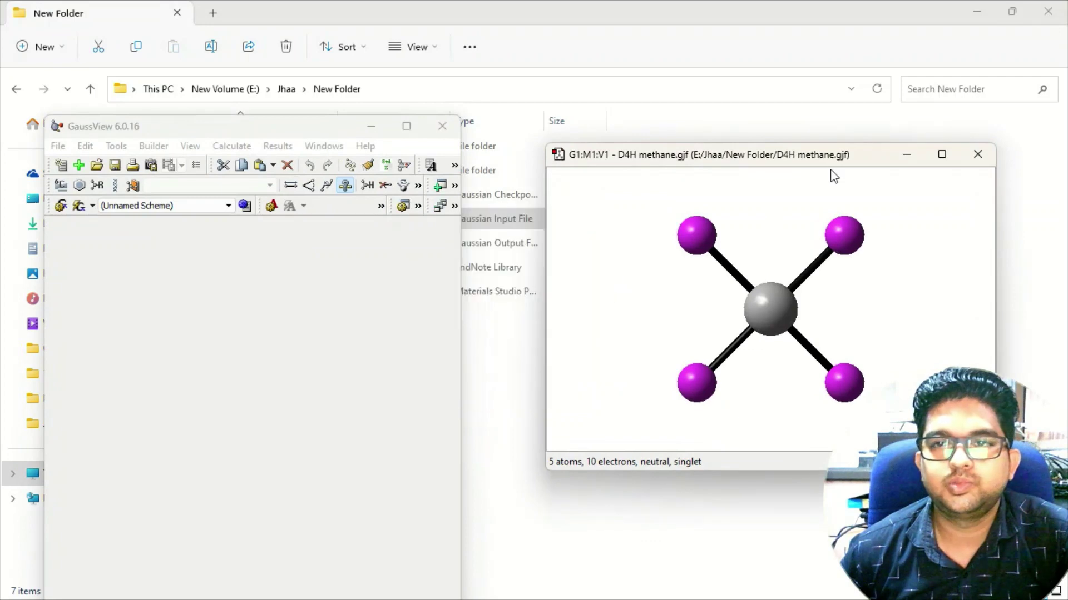
drag(830, 161, 588, 105)
mouse_move(548, 245)
mouse_down()
mouse_move(537, 222)
mouse_move(543, 291)
mouse_move(542, 214)
mouse_move(540, 258)
mouse_up()
drag(532, 102, 665, 87)
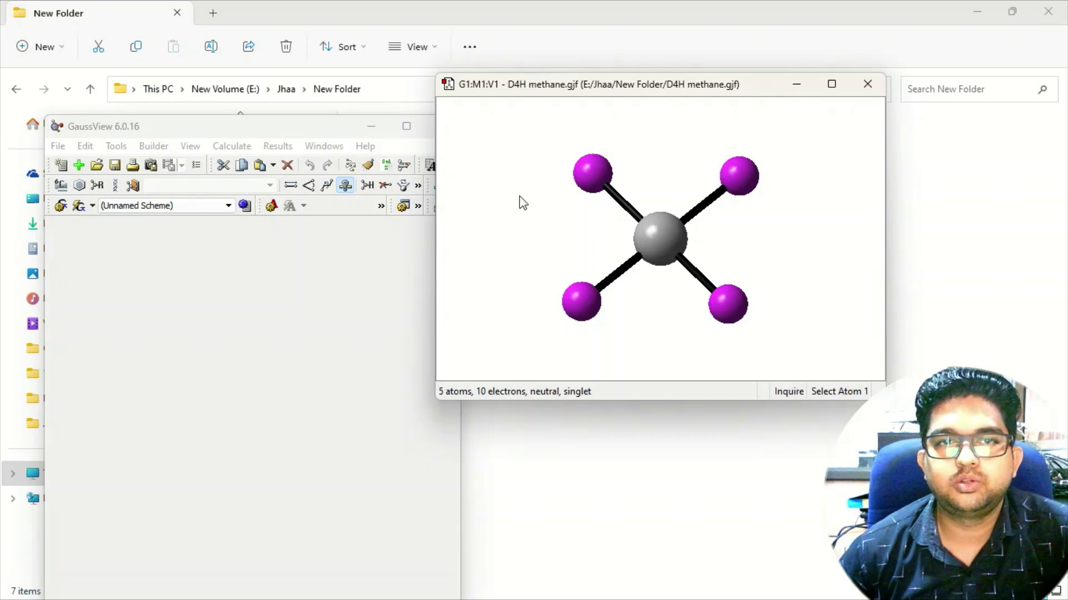
drag(549, 92, 624, 97)
drag(268, 129, 341, 115)
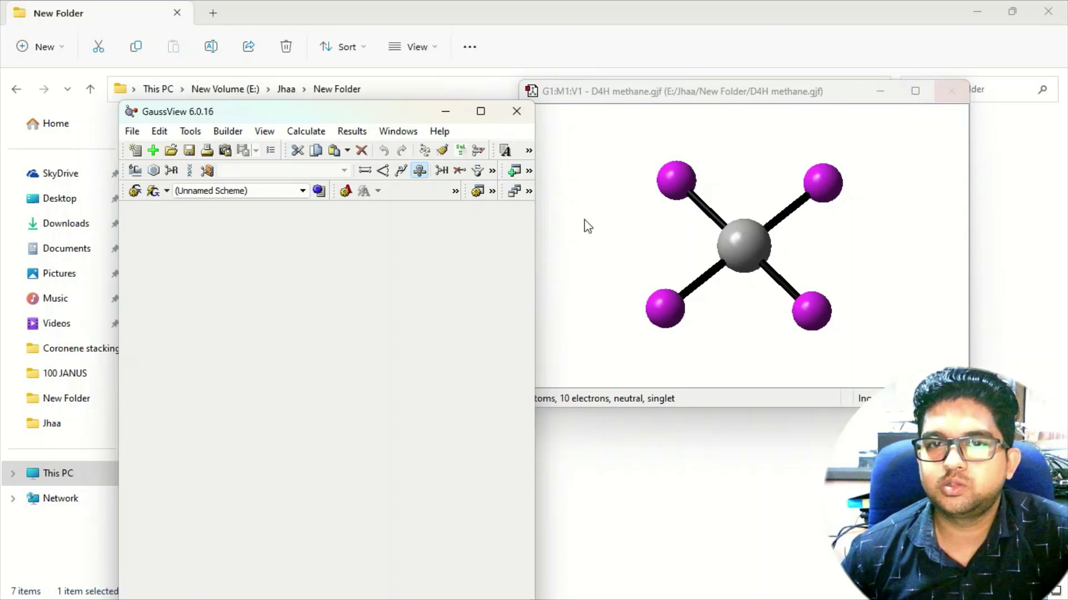
click(949, 92)
click(516, 111)
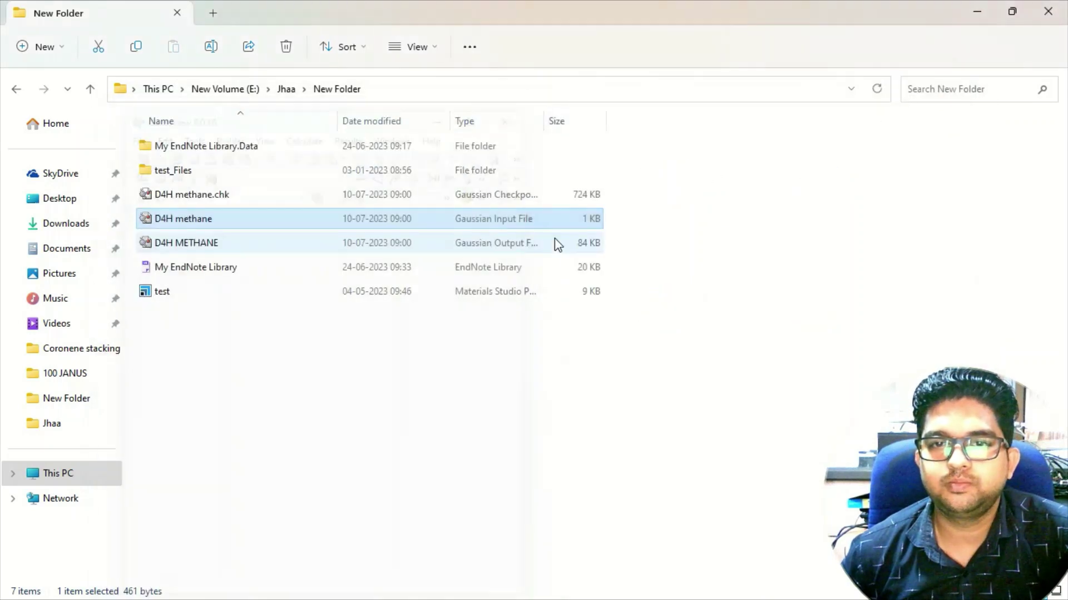
Open D4H METHANE.LOG and display its summary: FREQ job, 2 imaginary frequencies, D4H
double_click(482, 245)
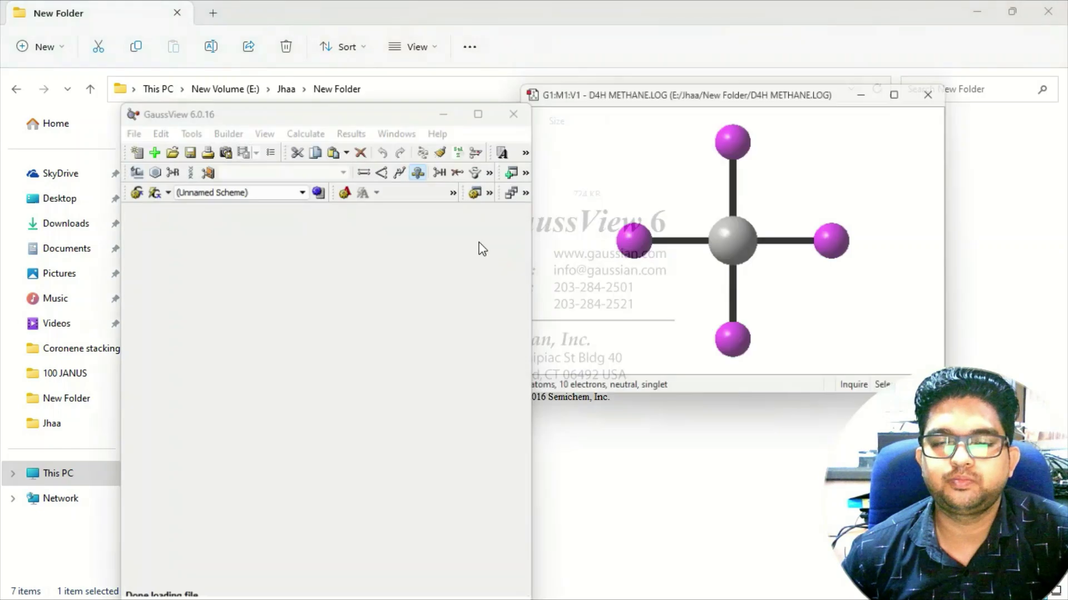
drag(745, 311, 813, 297)
right_click(700, 137)
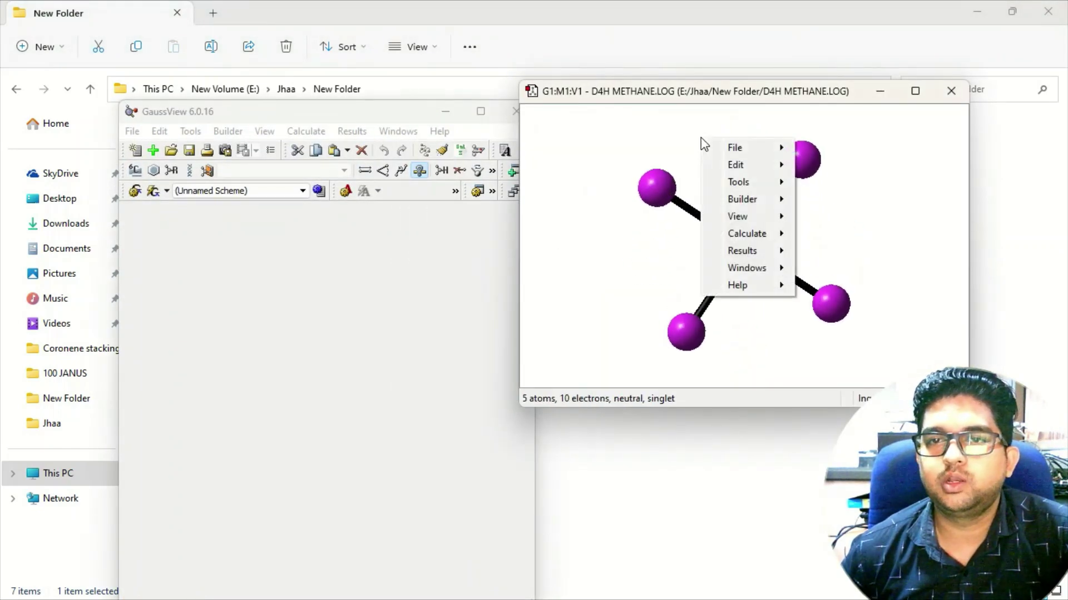
mouse_move(747, 250)
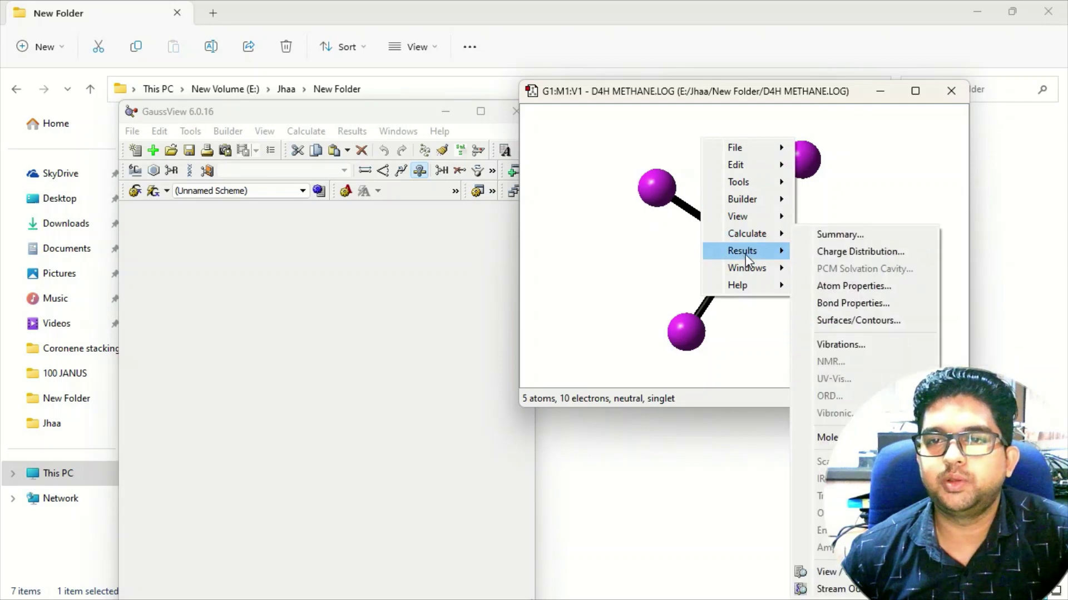
click(828, 236)
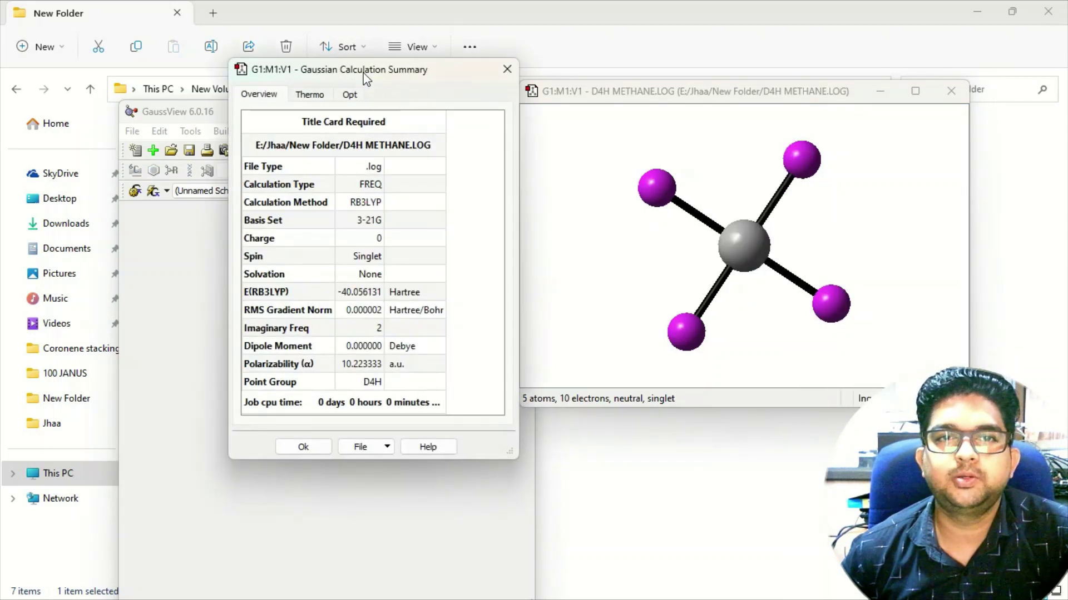
drag(364, 75, 285, 78)
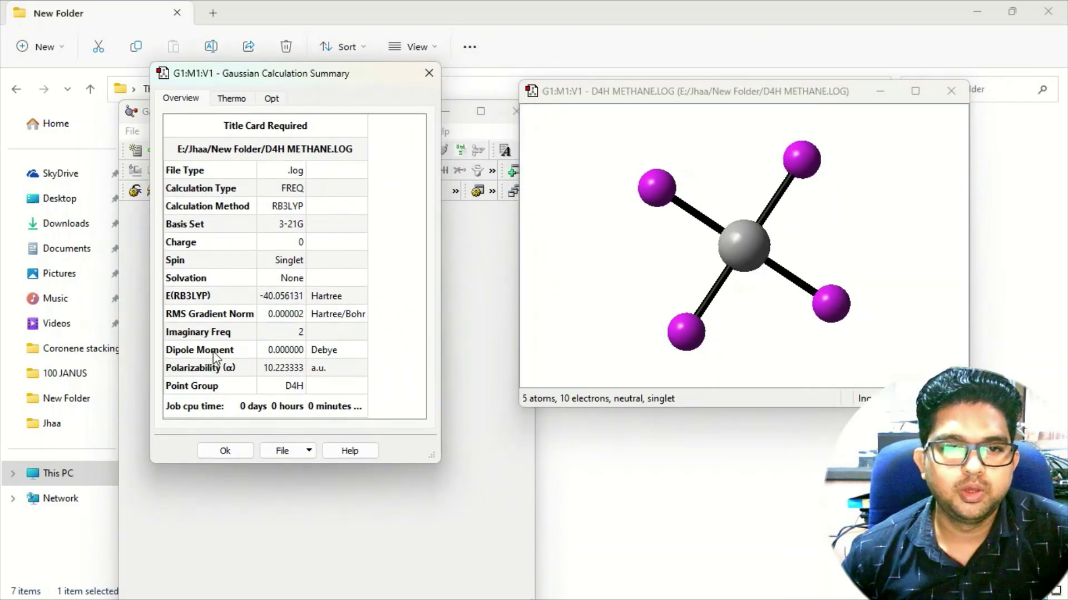
click(532, 493)
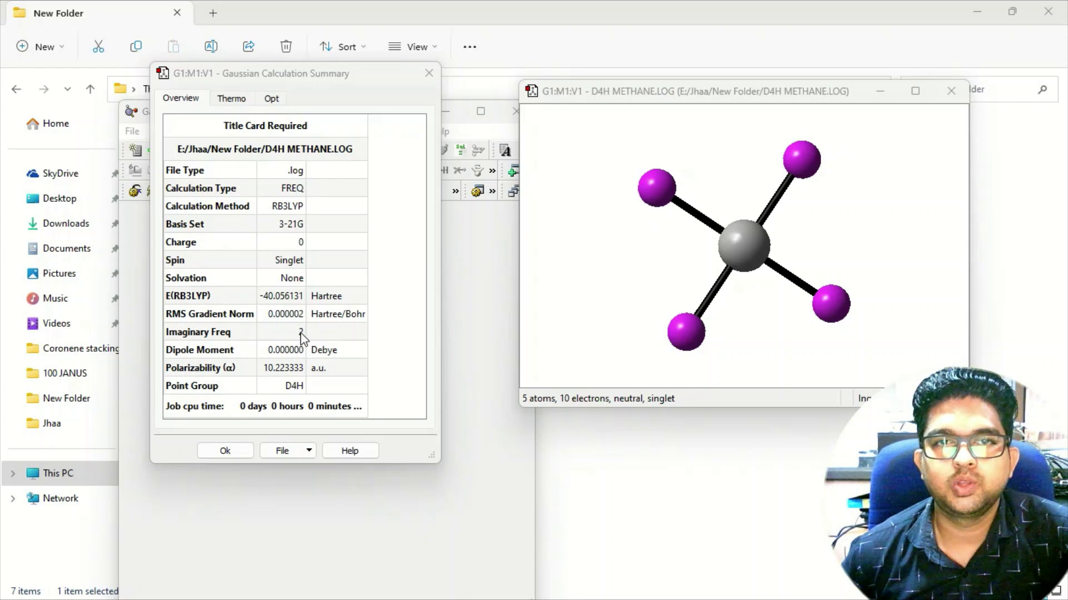
drag(332, 82, 299, 82)
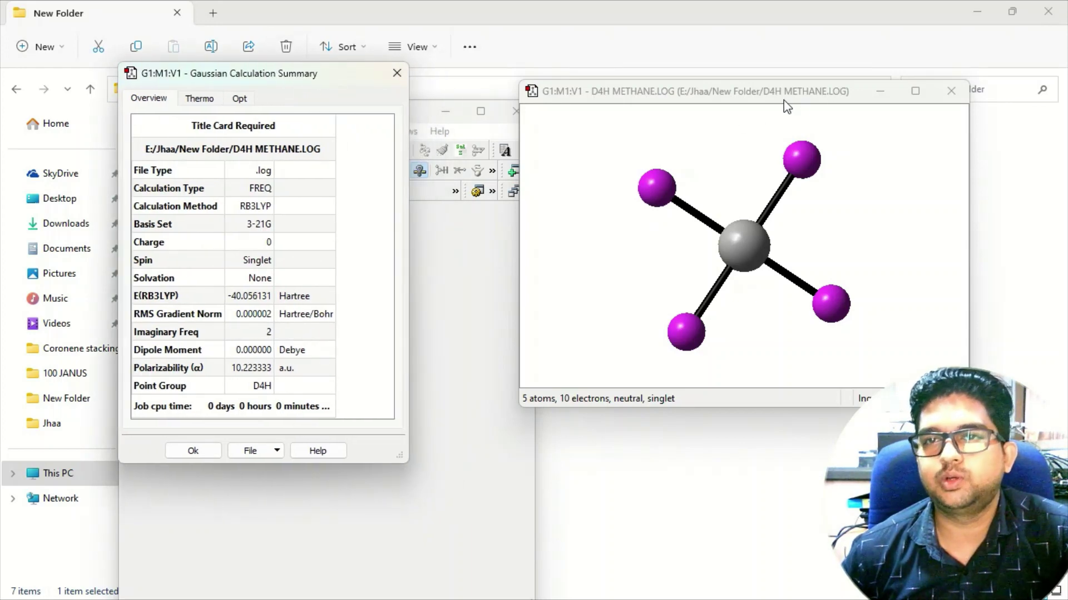
drag(744, 244, 687, 293)
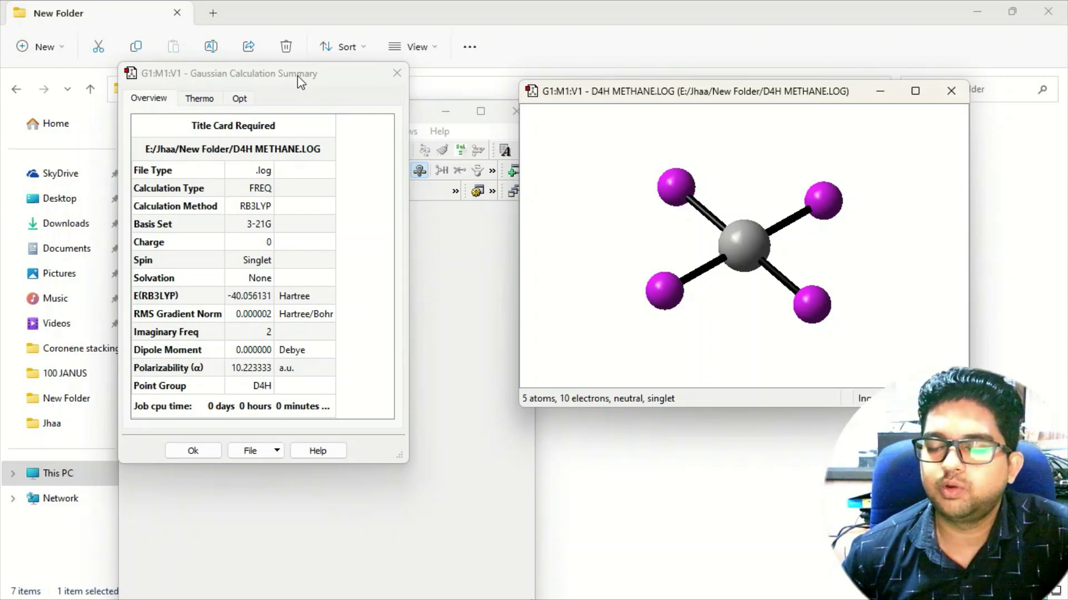
drag(285, 84, 237, 76)
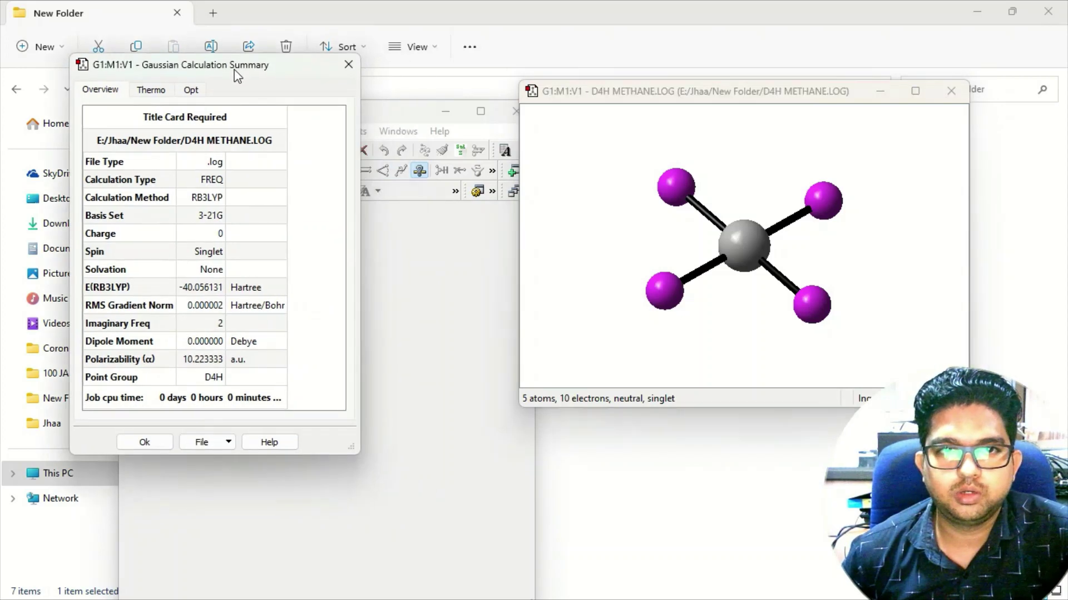
Bring up the Vibrations list for the D4H methane output
right_click(565, 210)
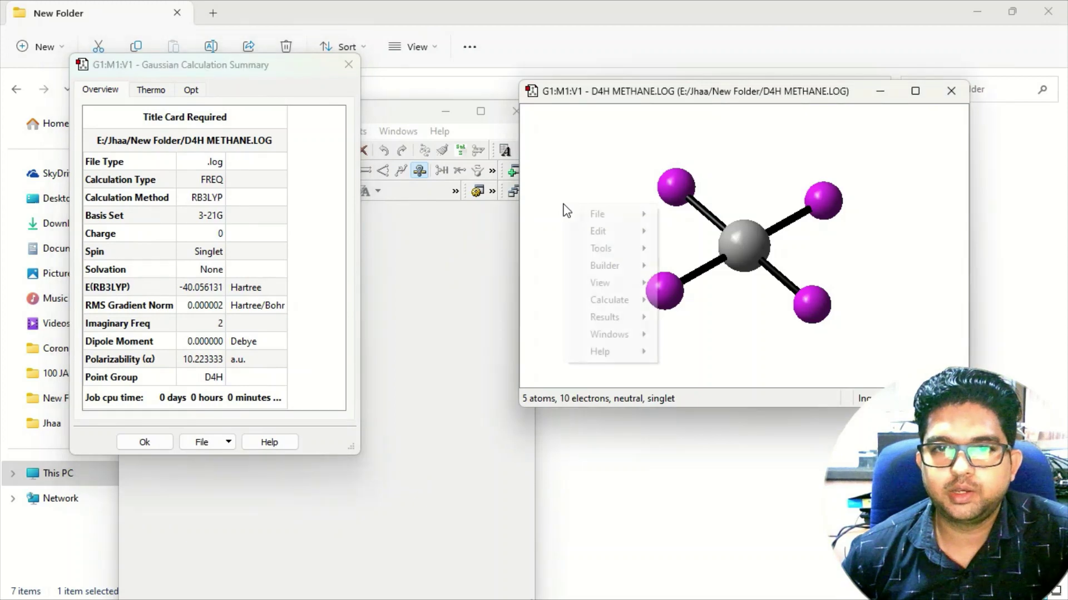
mouse_move(609, 318)
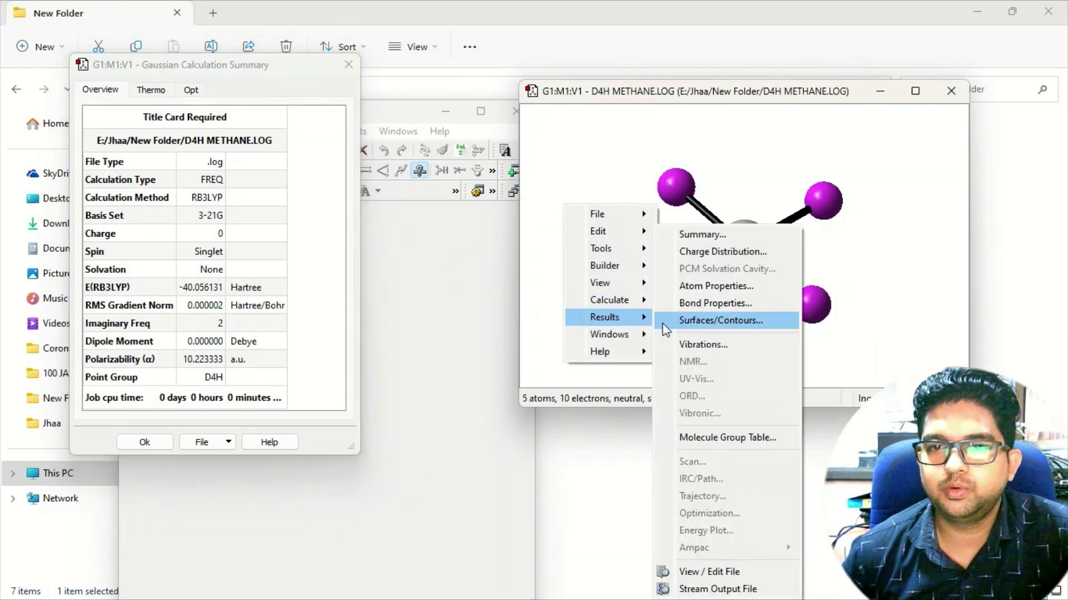
click(689, 344)
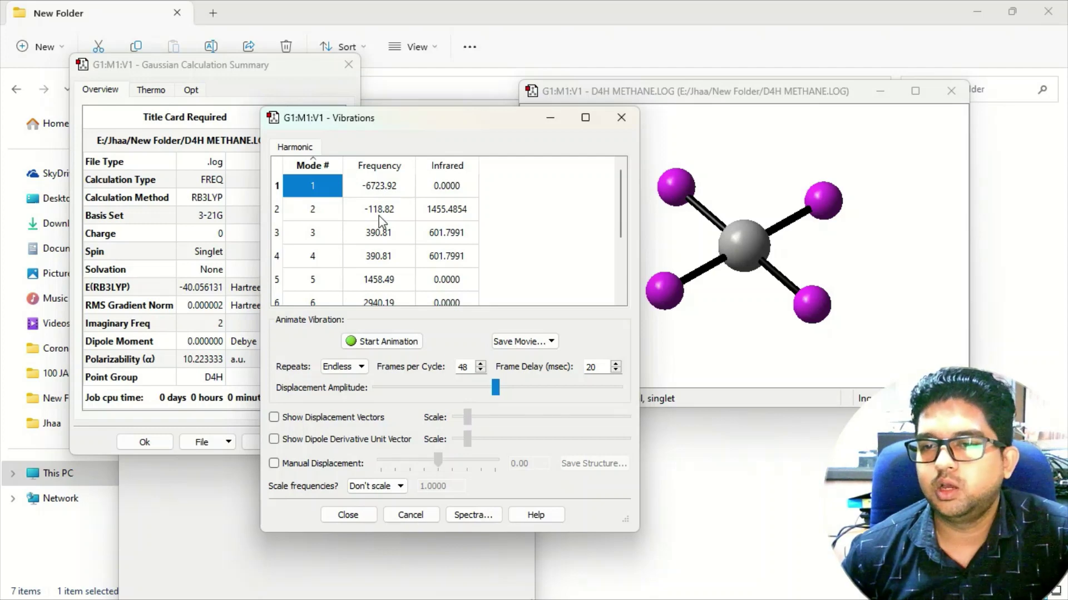
drag(423, 118, 414, 75)
Animate the -6723.92 cm⁻¹ imaginary mode, then stop the animation
click(379, 145)
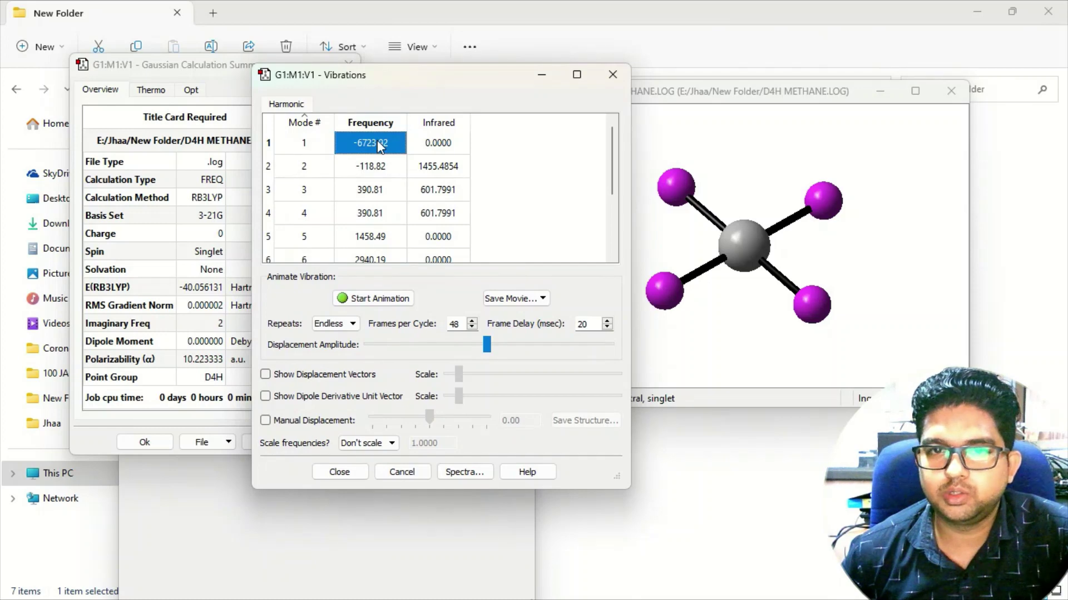
click(379, 299)
click(744, 247)
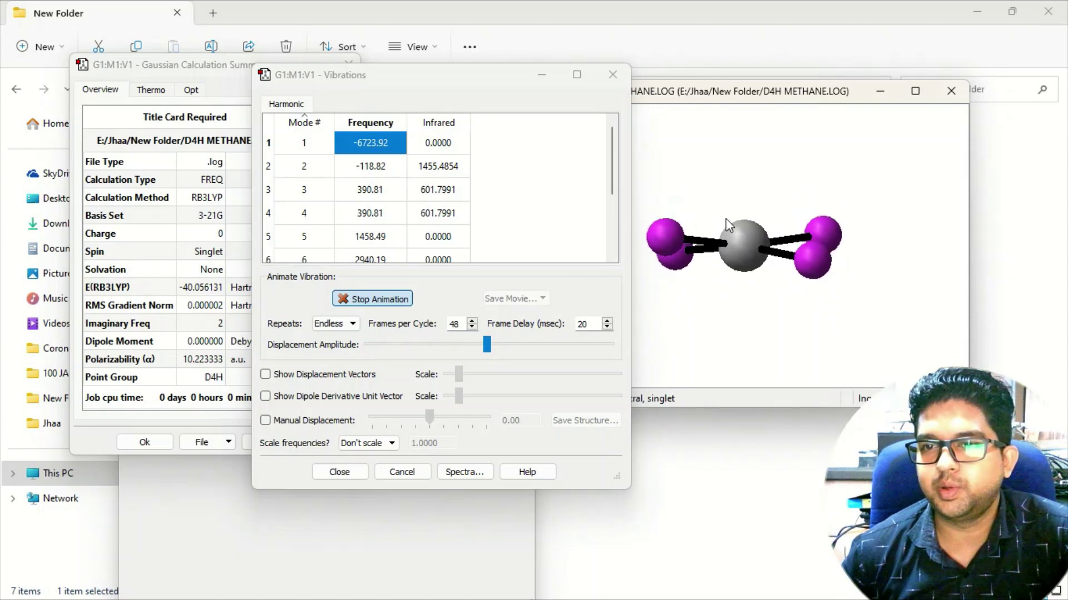
click(372, 299)
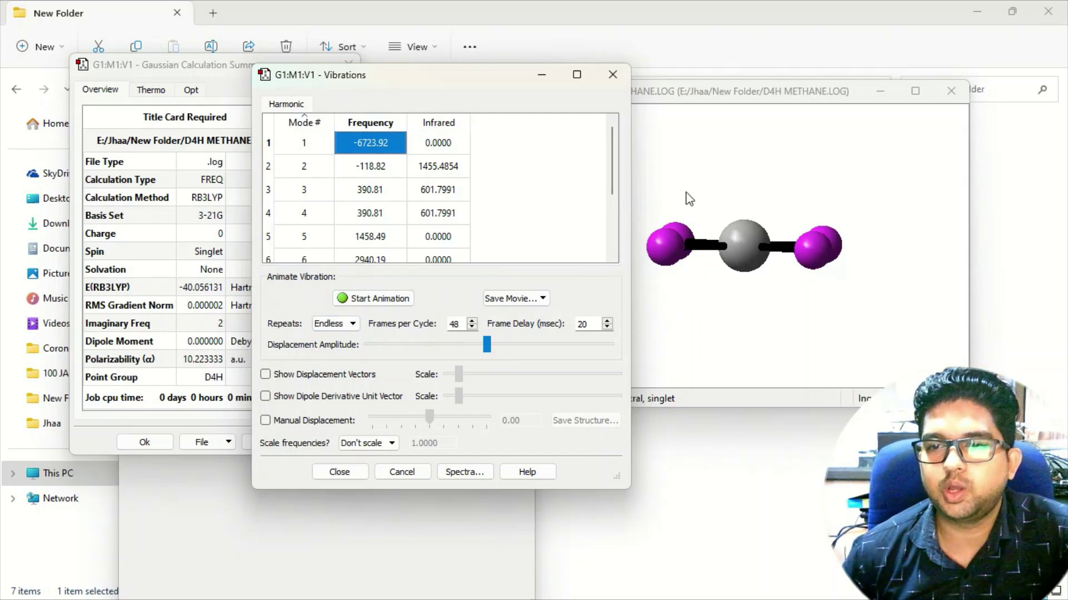
Displace methane along the -6723.92 mode with manual displacement set to 1.00
click(265, 421)
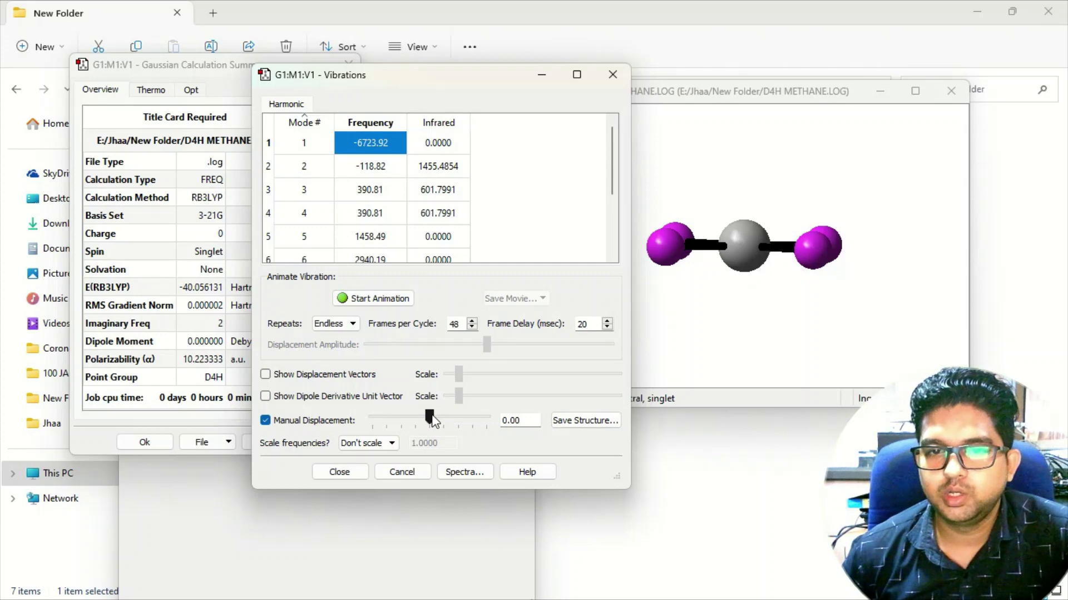
drag(433, 421, 502, 416)
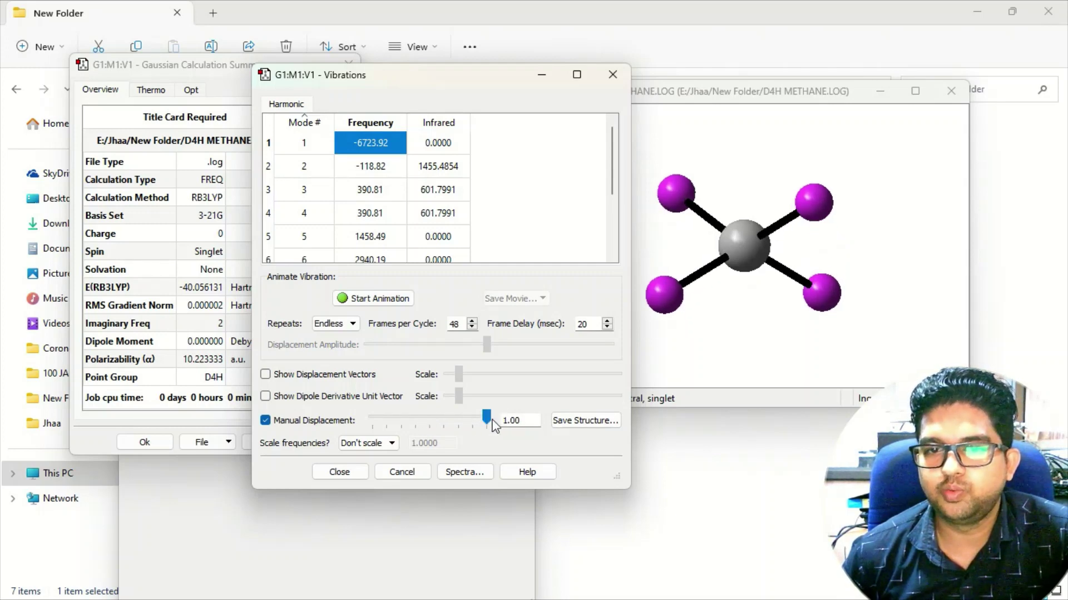
drag(645, 373, 852, 304)
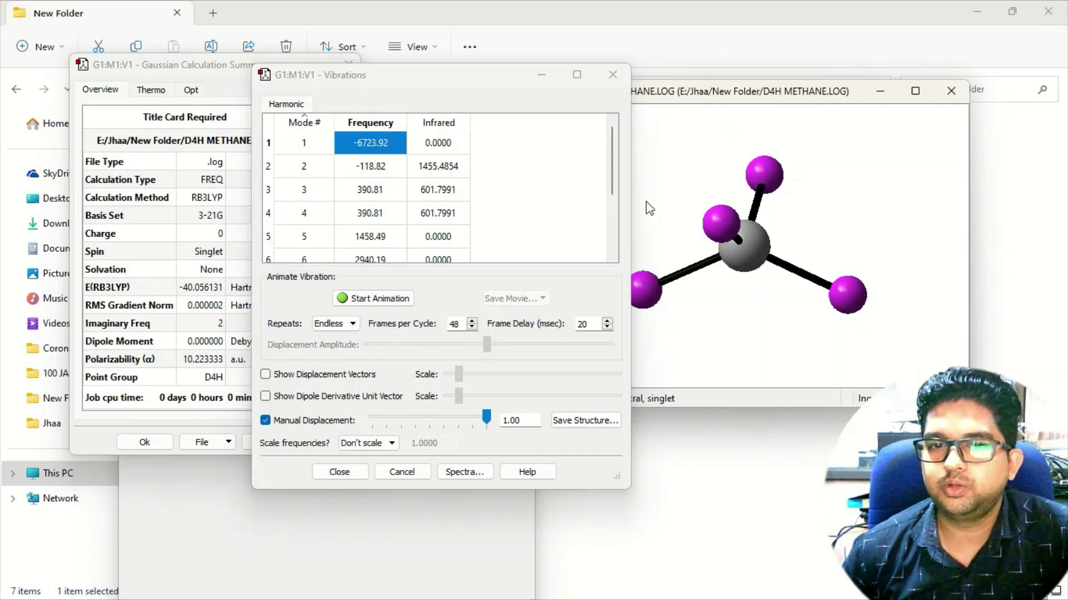
drag(450, 78, 353, 75)
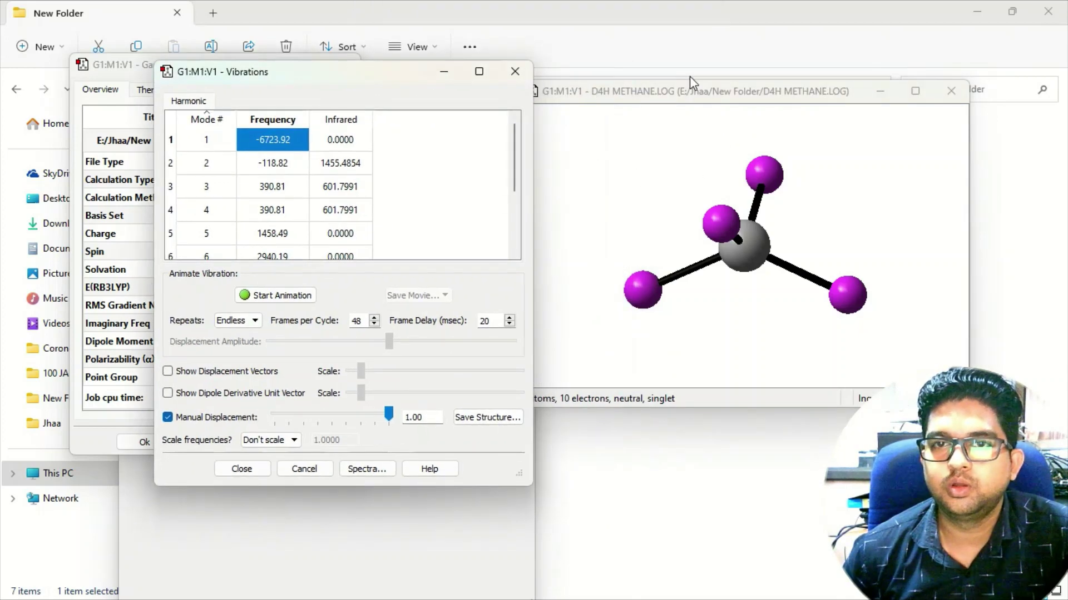
drag(686, 96, 682, 49)
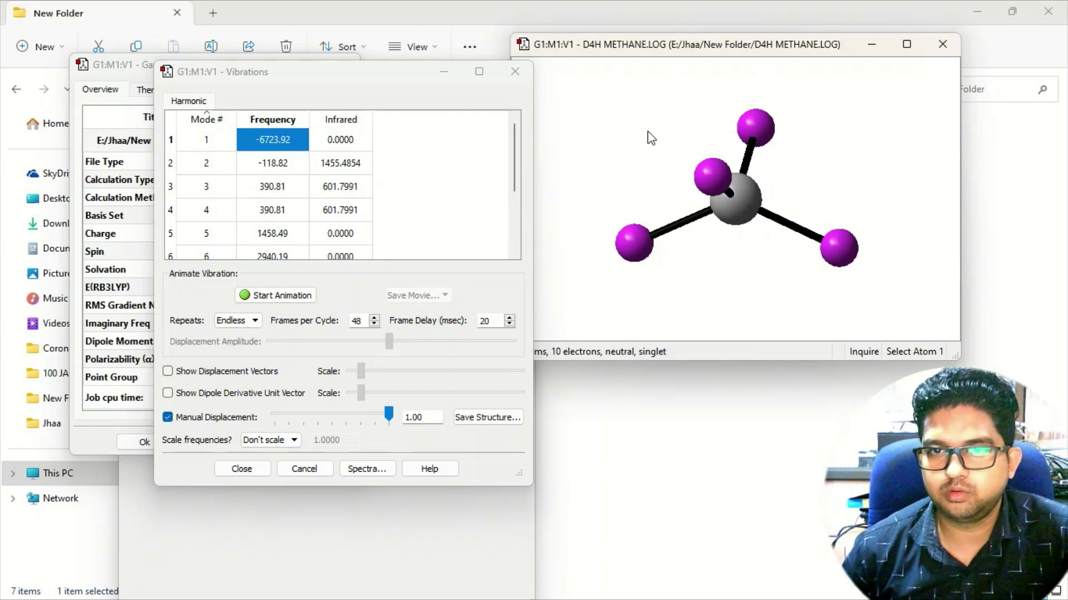
Start saving the structure, renaming the file to Td METHANE.gjf
right_click(638, 109)
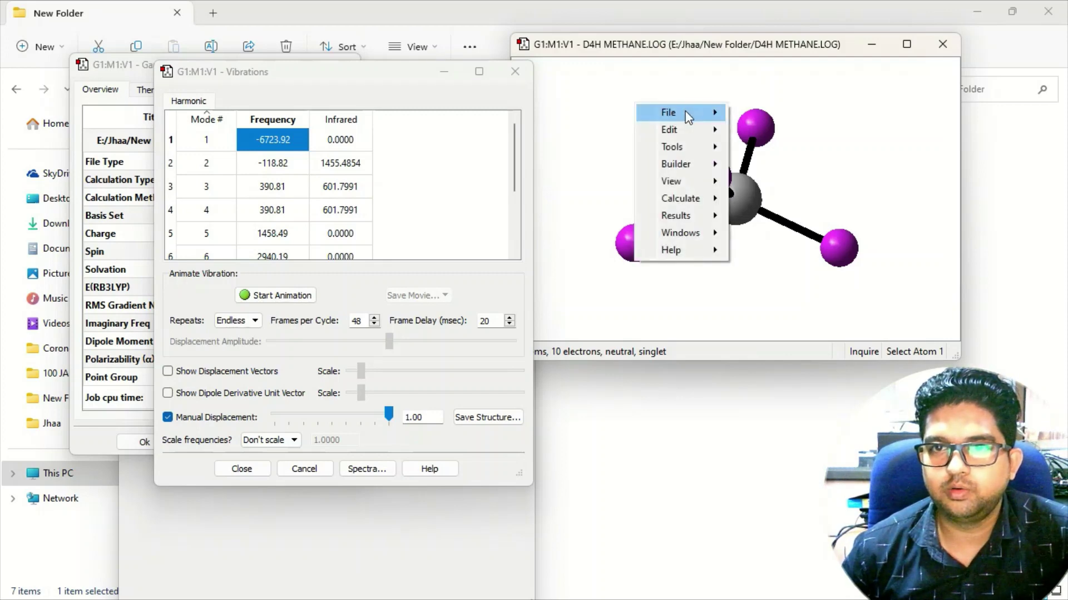
mouse_move(668, 112)
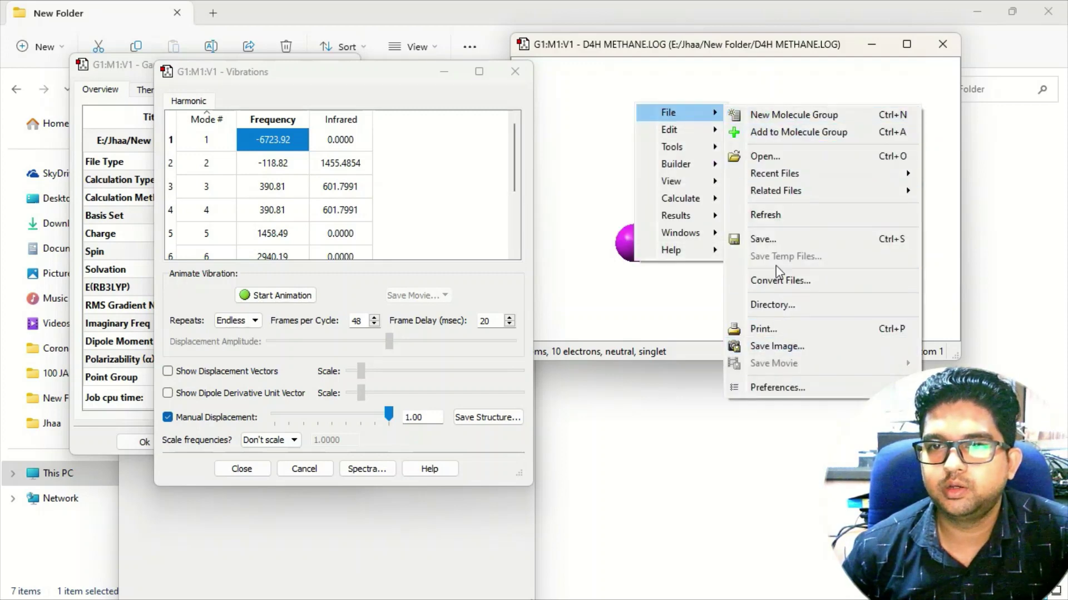
click(772, 241)
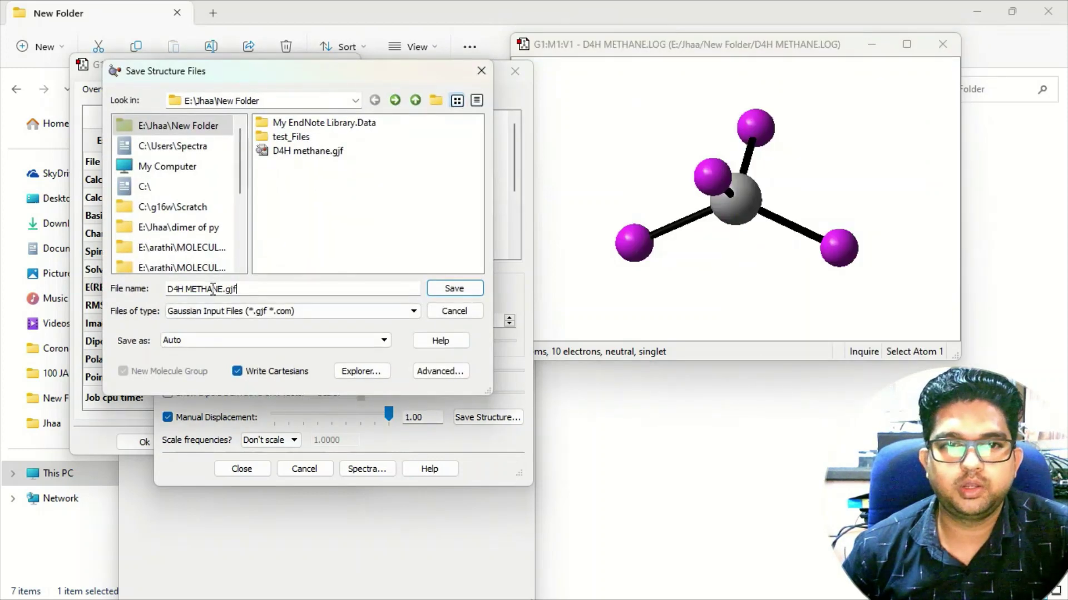
drag(185, 289, 168, 290)
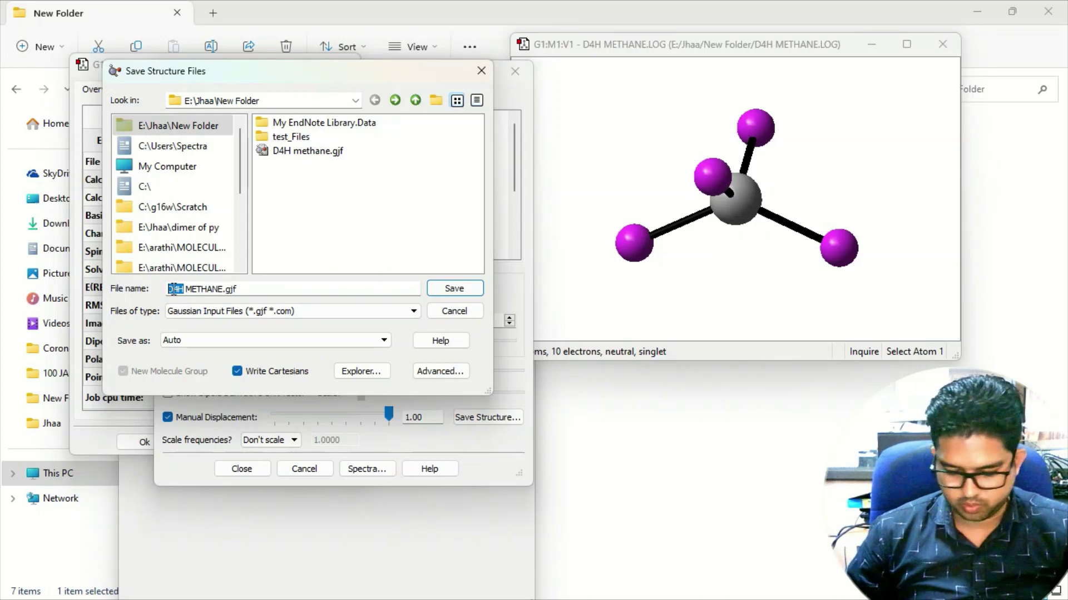
text(Td)
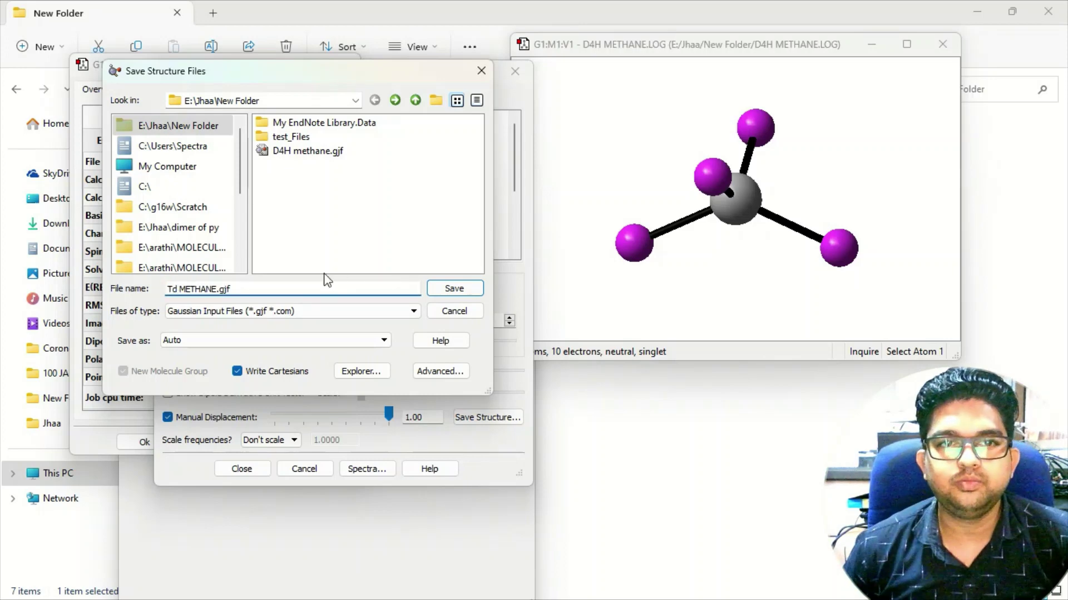
Save Td METHANE.gjf, close its window, and reset methane to its undisplaced geometry
click(455, 289)
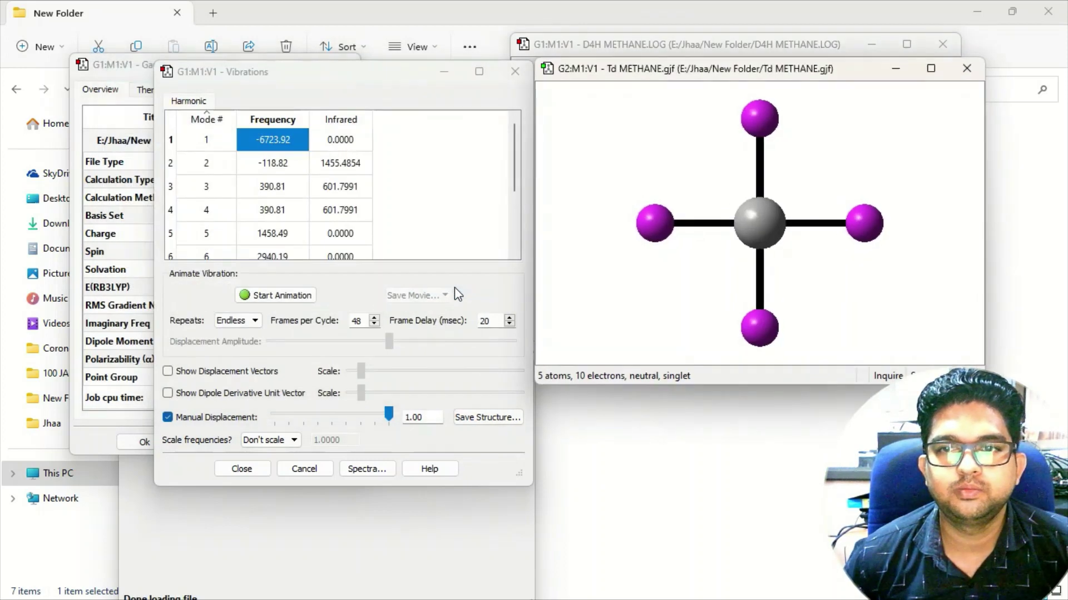
click(971, 76)
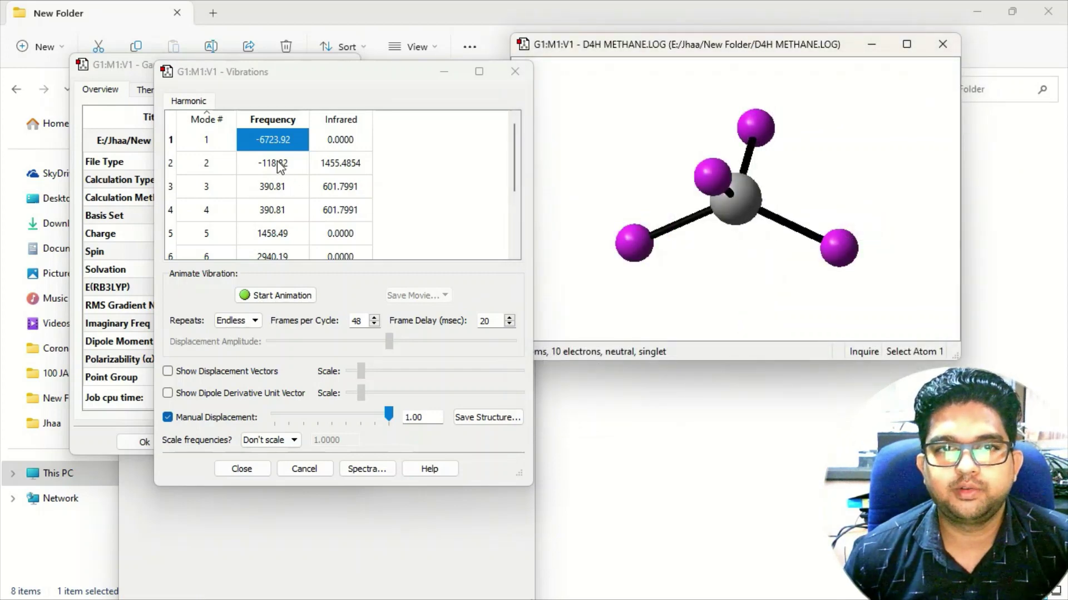
click(168, 417)
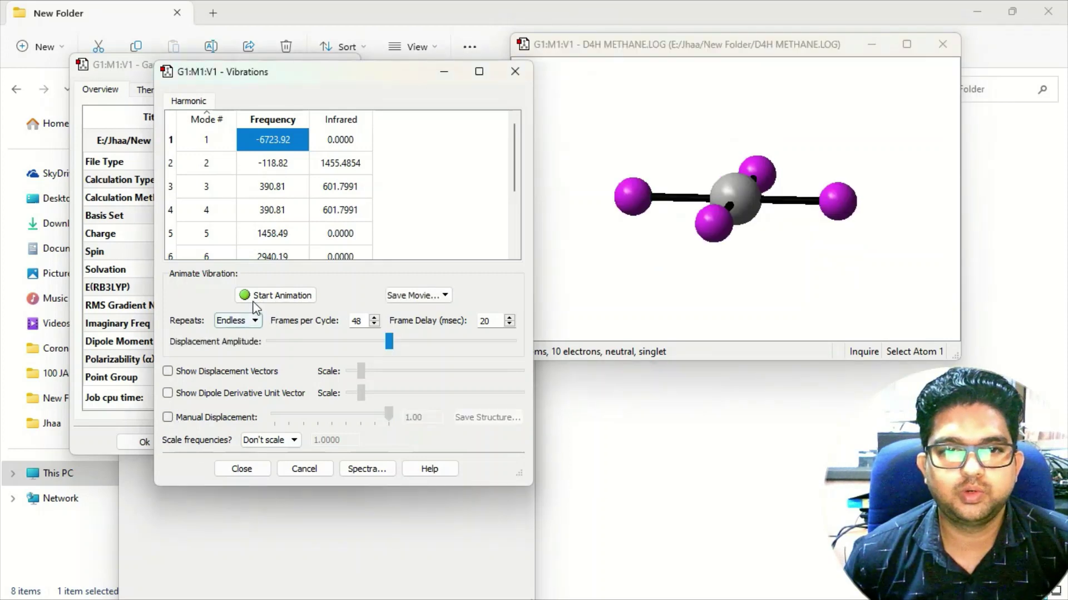
Preview the -118.82 cm⁻¹ mode and displace methane fully along it
click(276, 168)
click(253, 297)
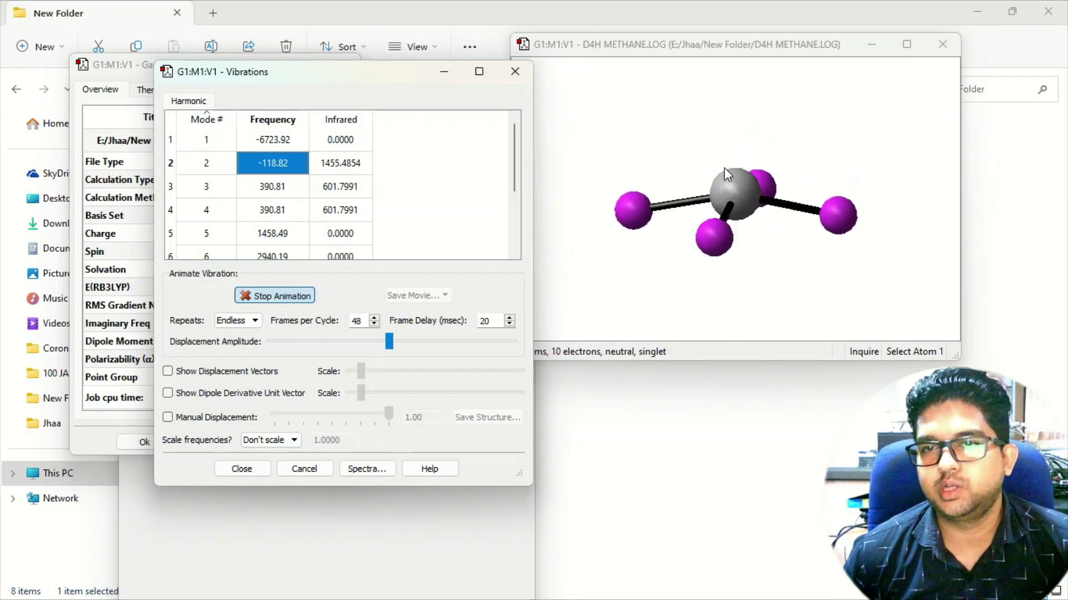
click(288, 299)
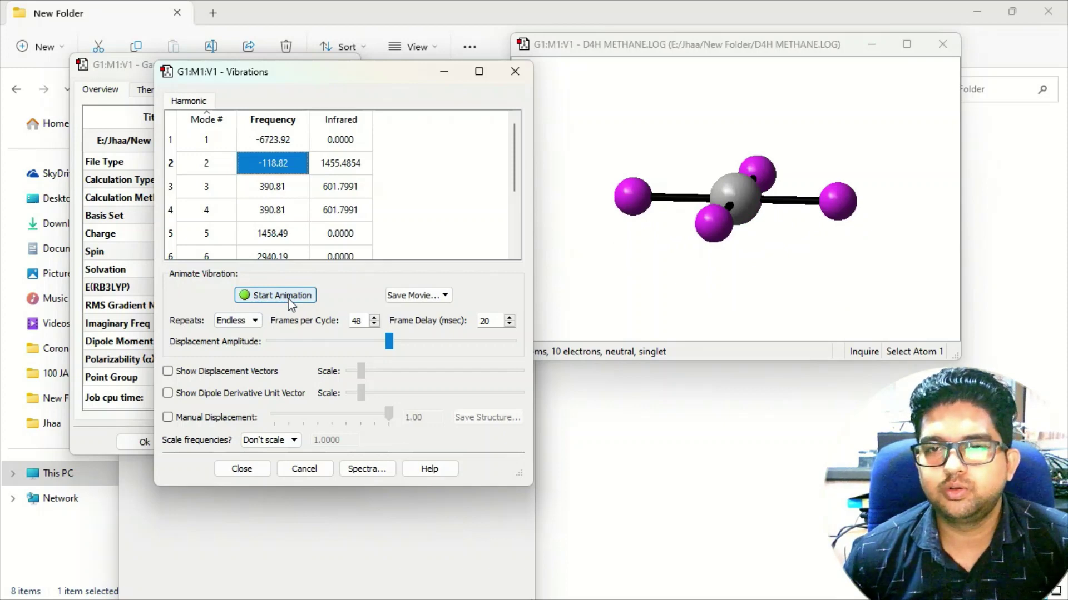
click(229, 420)
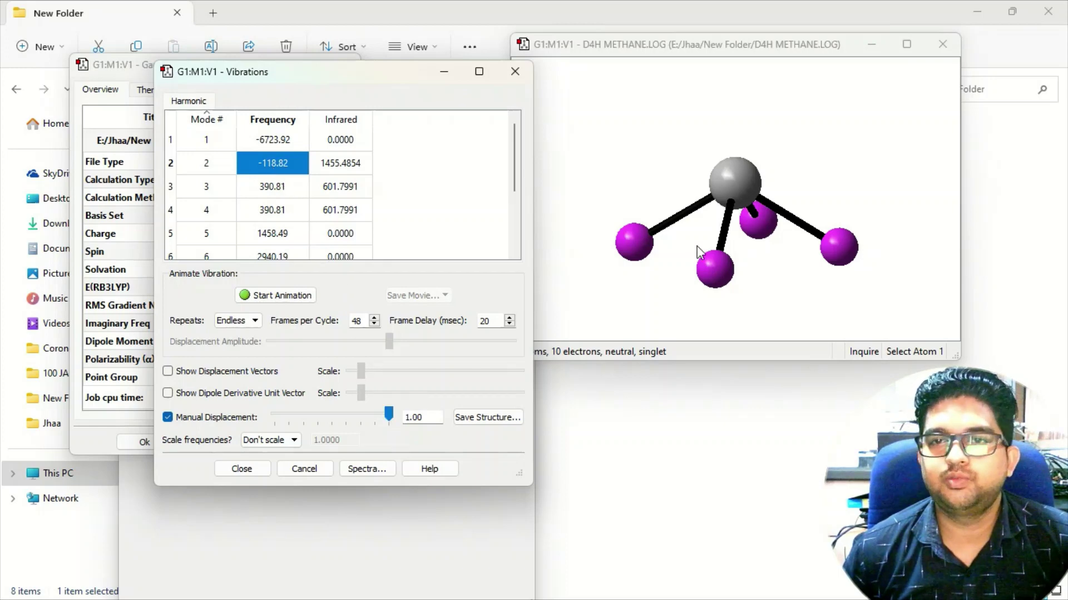
drag(696, 246, 761, 258)
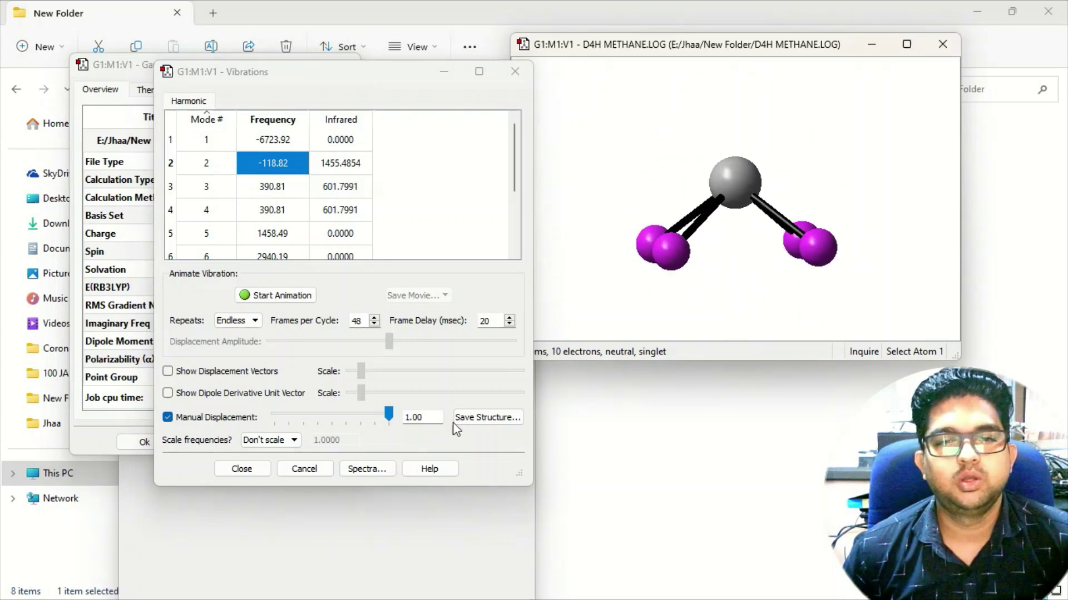
Bring up the structure save dialog, then cancel it without saving
right_click(631, 101)
mouse_move(662, 110)
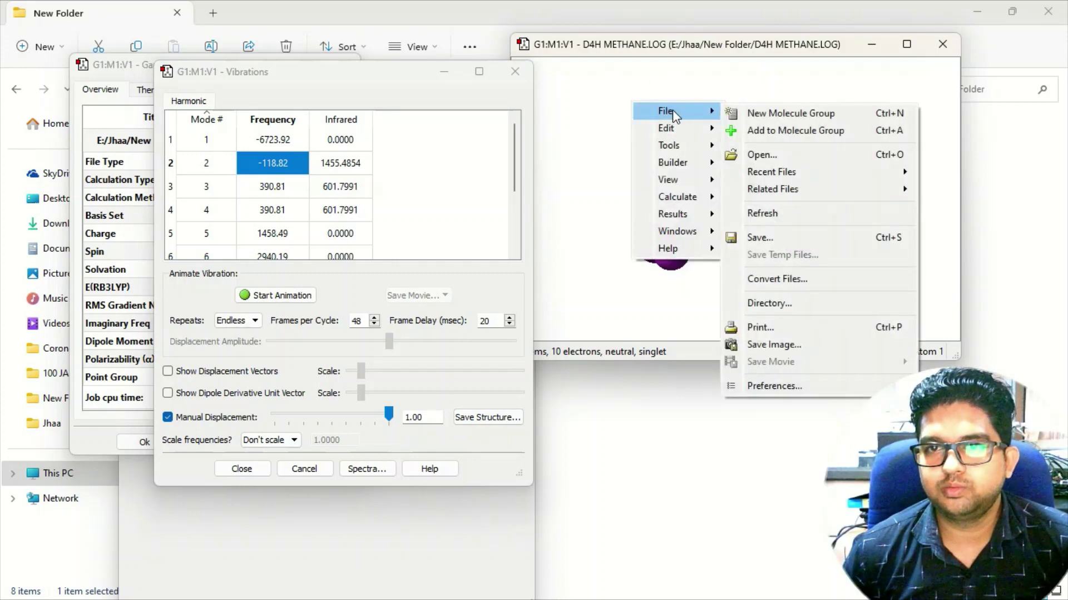
click(763, 238)
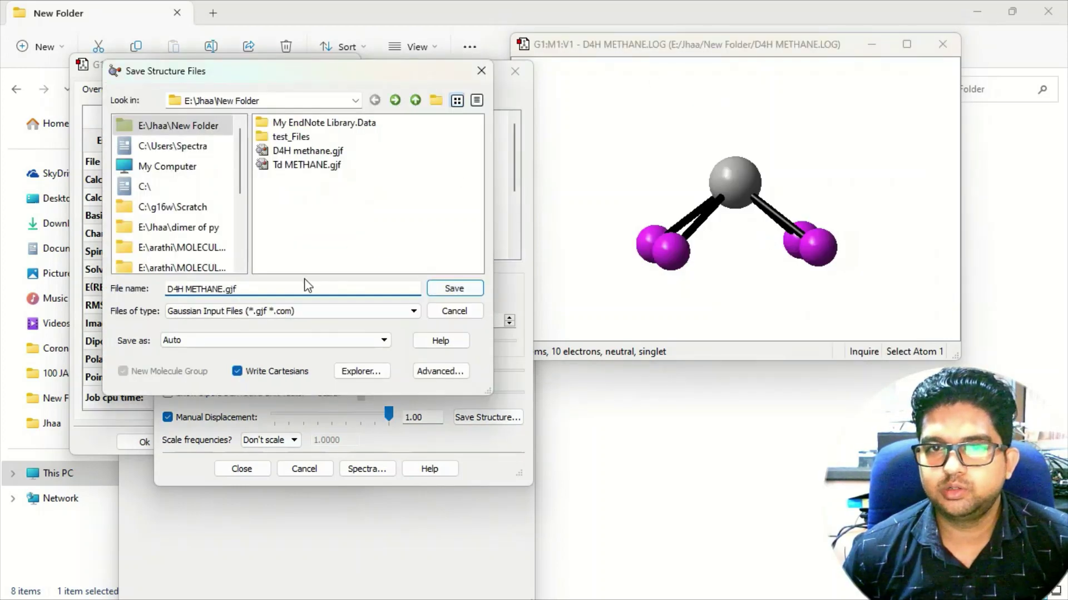
click(362, 283)
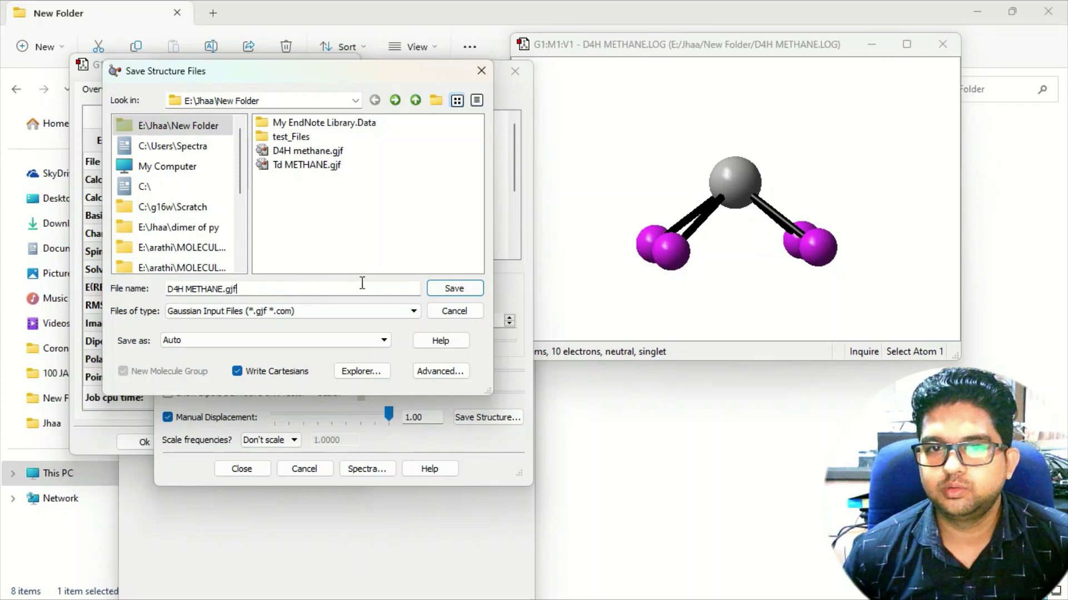
click(478, 69)
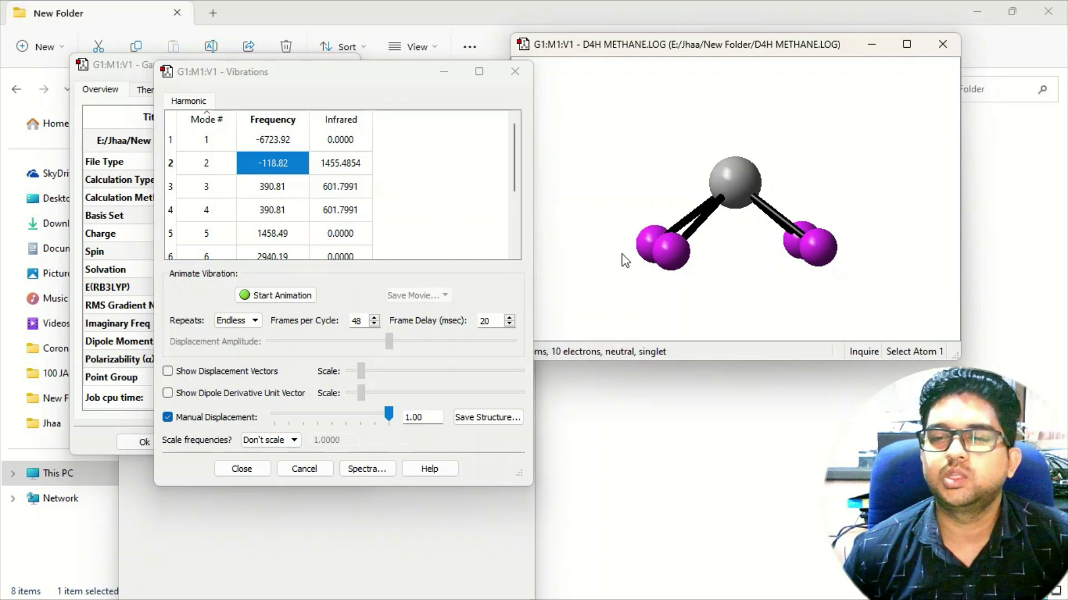
Close the methane log and GaussView, returning to the folder
click(941, 44)
click(514, 110)
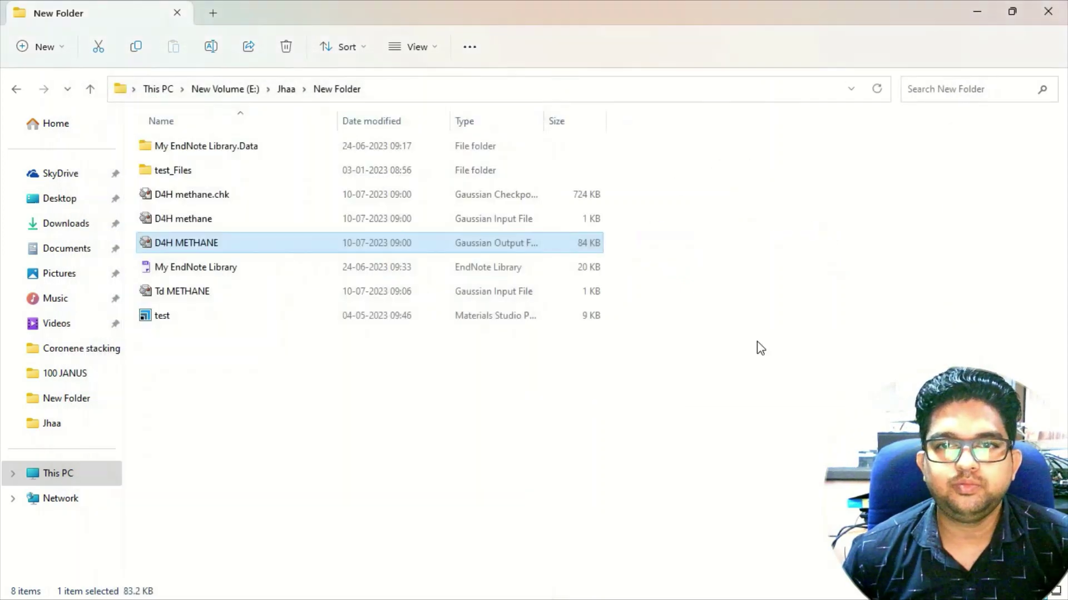
click(756, 343)
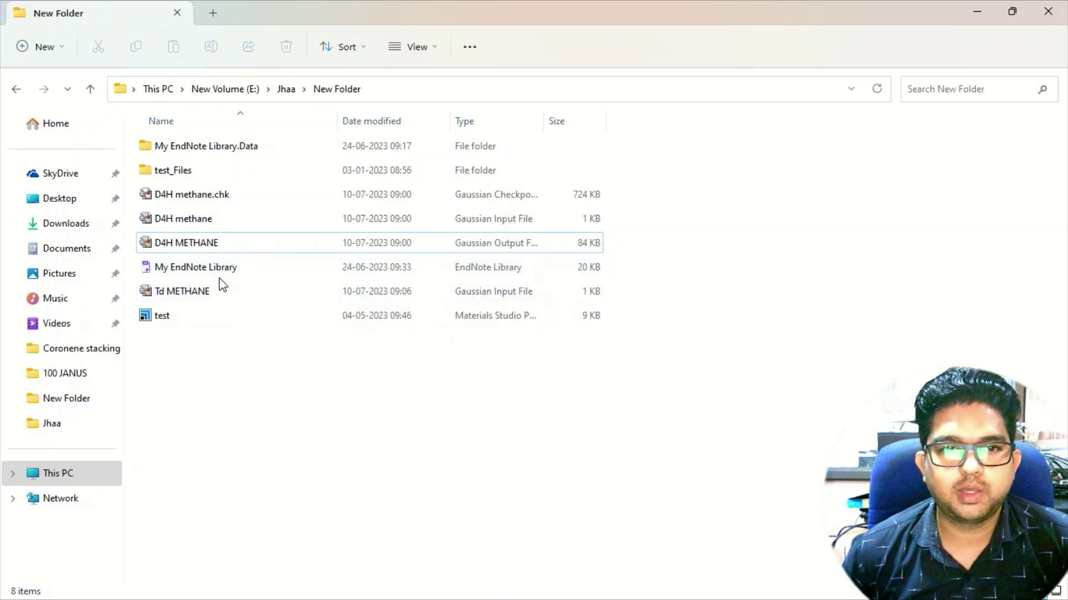
Inspect Td METHANE in GaussView, then delete the file from the folder
click(217, 295)
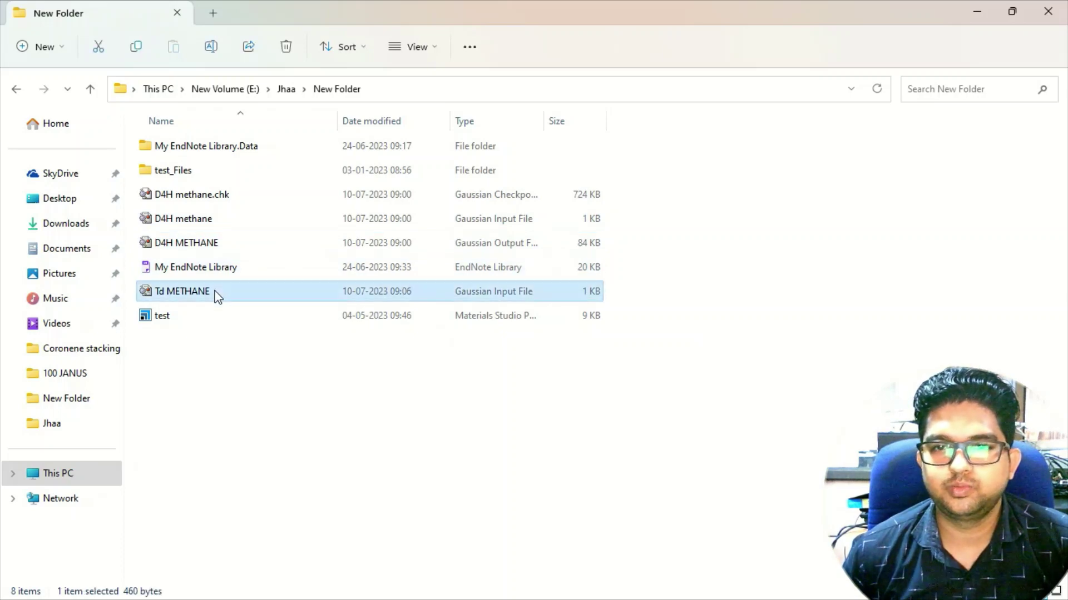
double_click(217, 295)
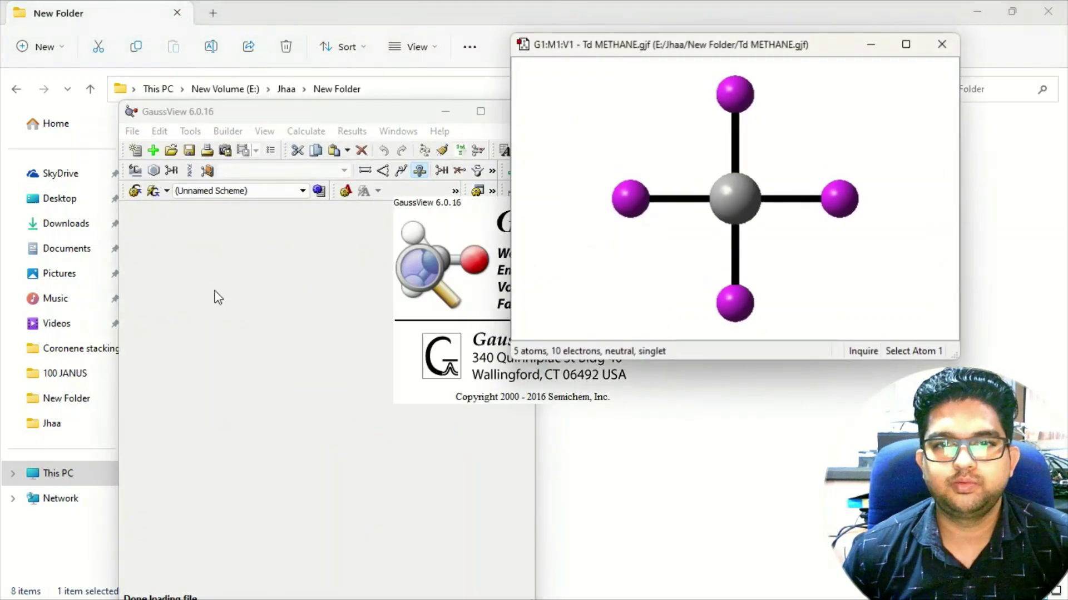
mouse_move(742, 264)
mouse_down()
mouse_move(762, 179)
mouse_move(733, 250)
mouse_up()
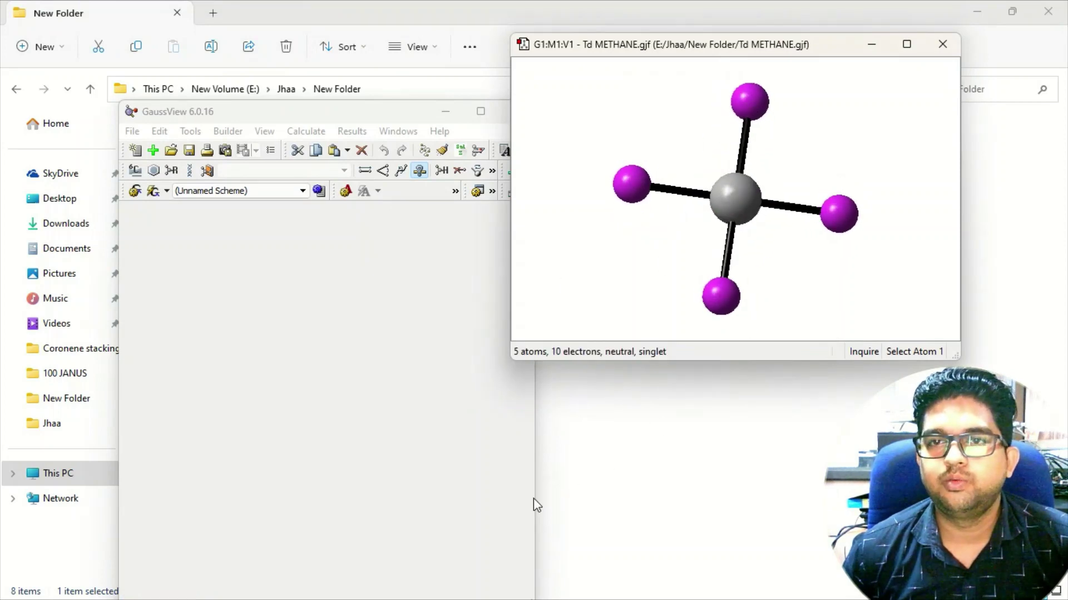
click(941, 45)
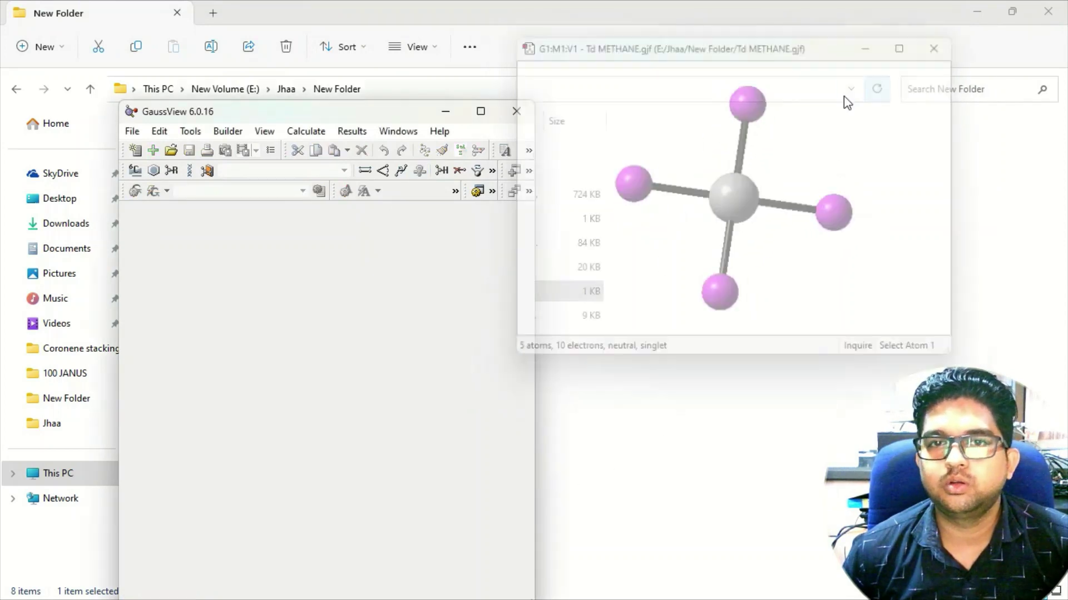
click(516, 111)
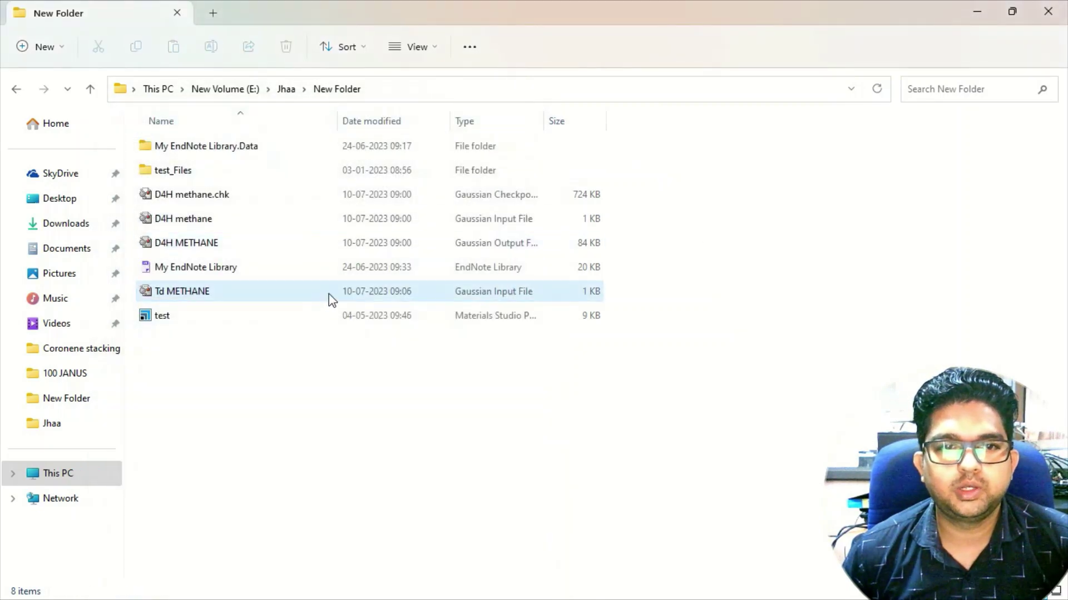
key(Delete)
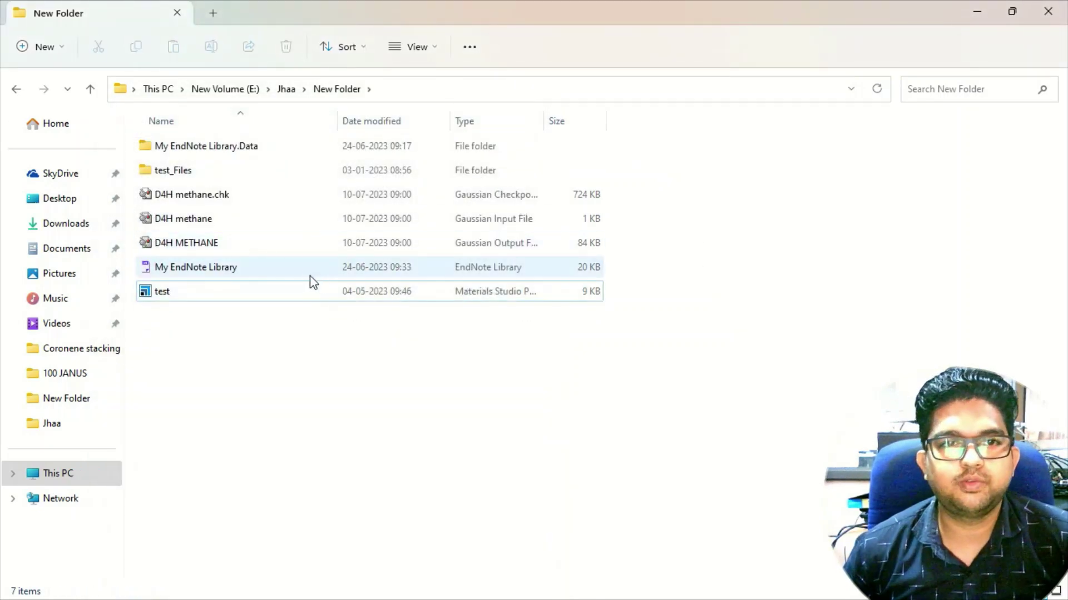
Reopen D4H METHANE.LOG and bring up its vibrational modes list
double_click(332, 243)
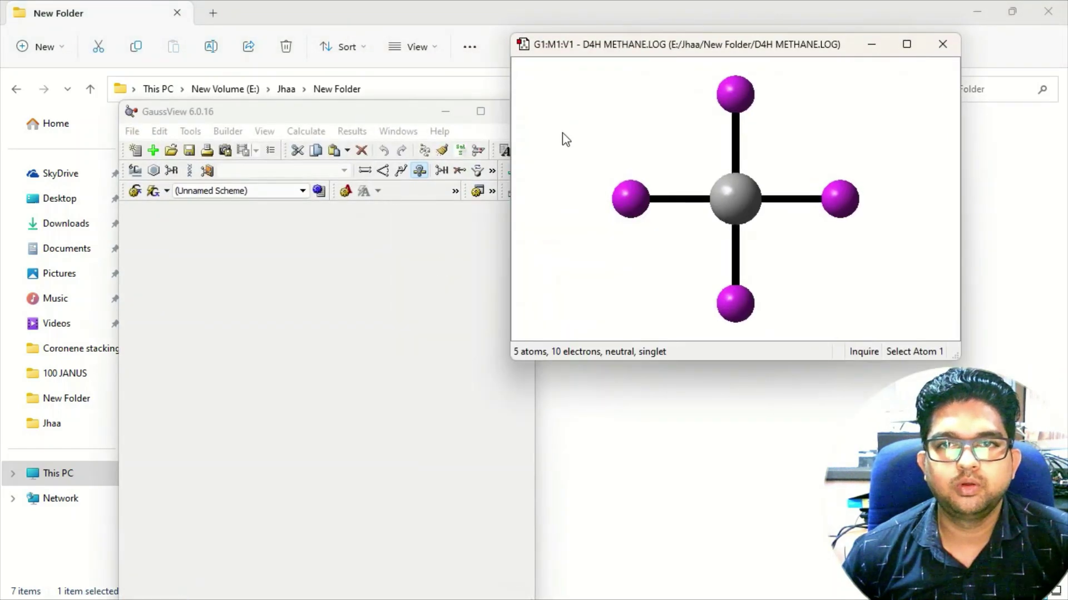
right_click(562, 134)
mouse_move(615, 245)
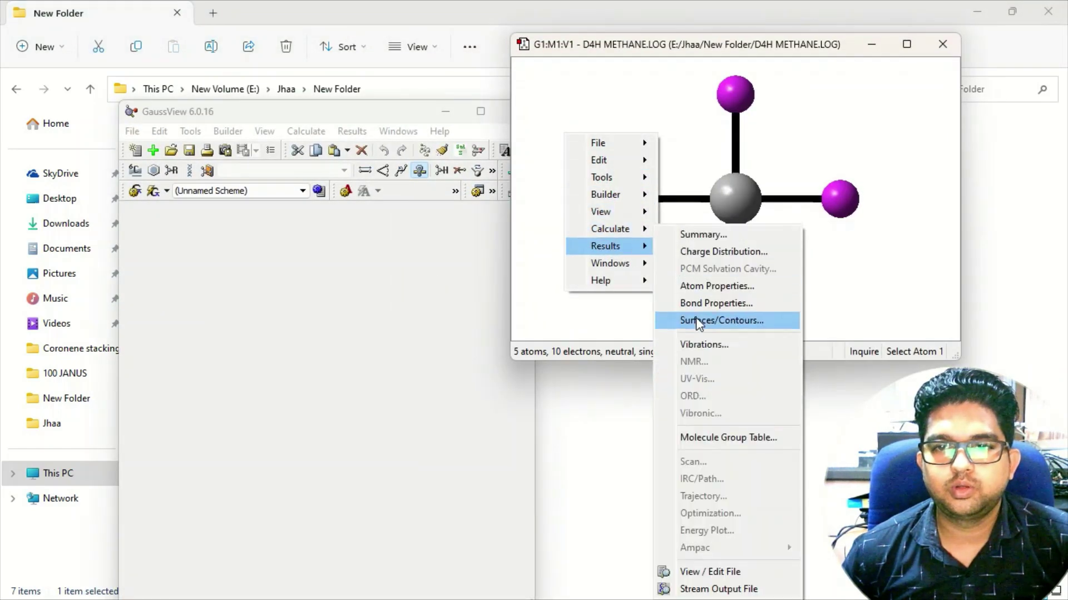
click(699, 345)
drag(437, 202, 288, 84)
Displace methane fully (1.00) along the -6723.92 mode into a tetrahedral shape
click(243, 150)
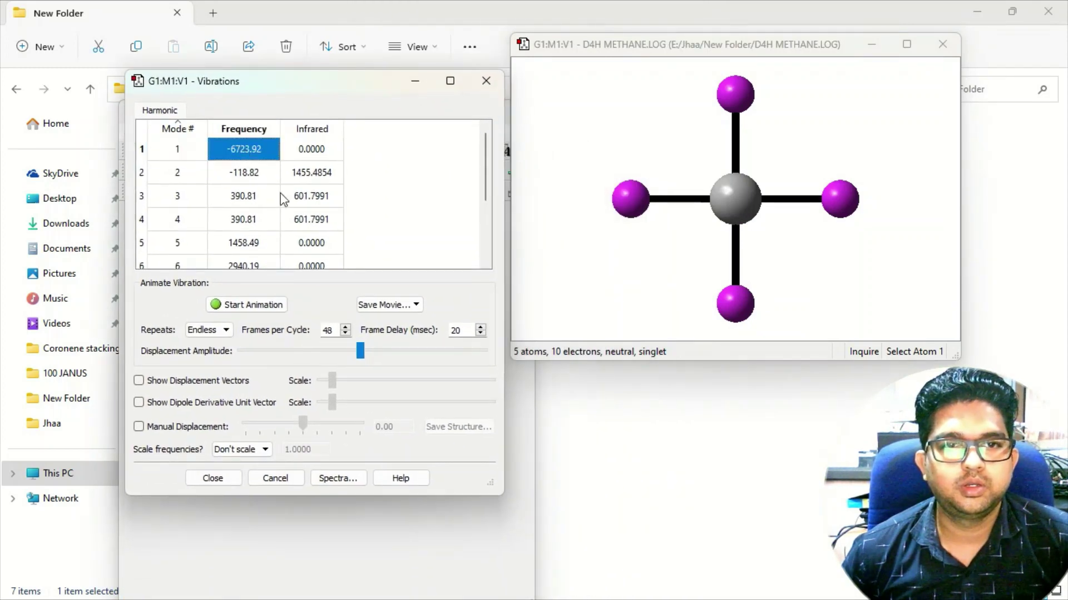
click(206, 428)
drag(303, 424, 370, 427)
drag(772, 284, 798, 147)
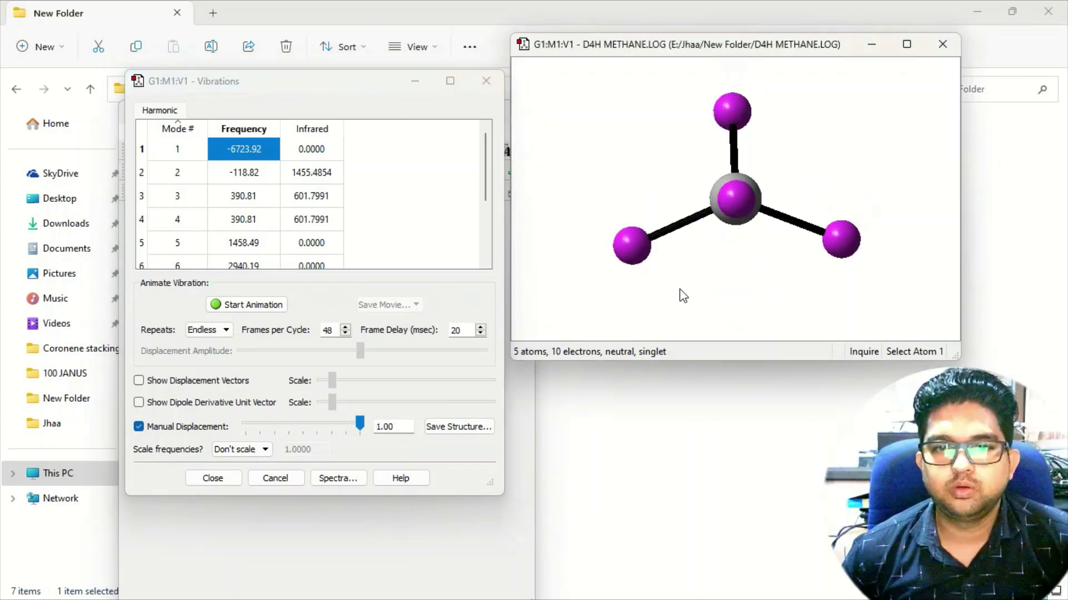
drag(620, 47, 582, 46)
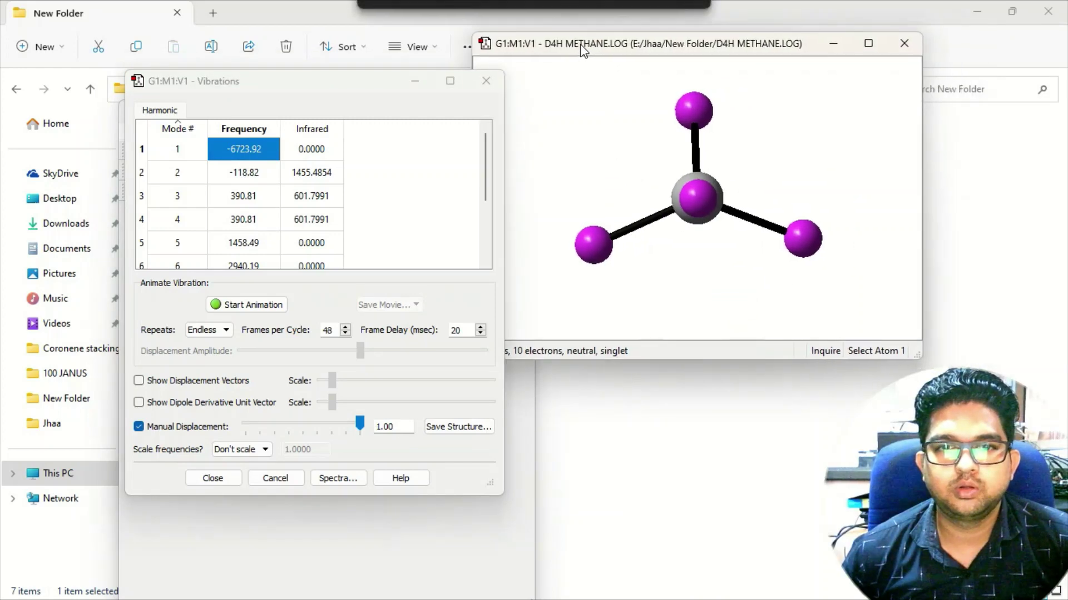
Copy the displaced geometry into a new window and save it as Td CH4.gjf
click(448, 427)
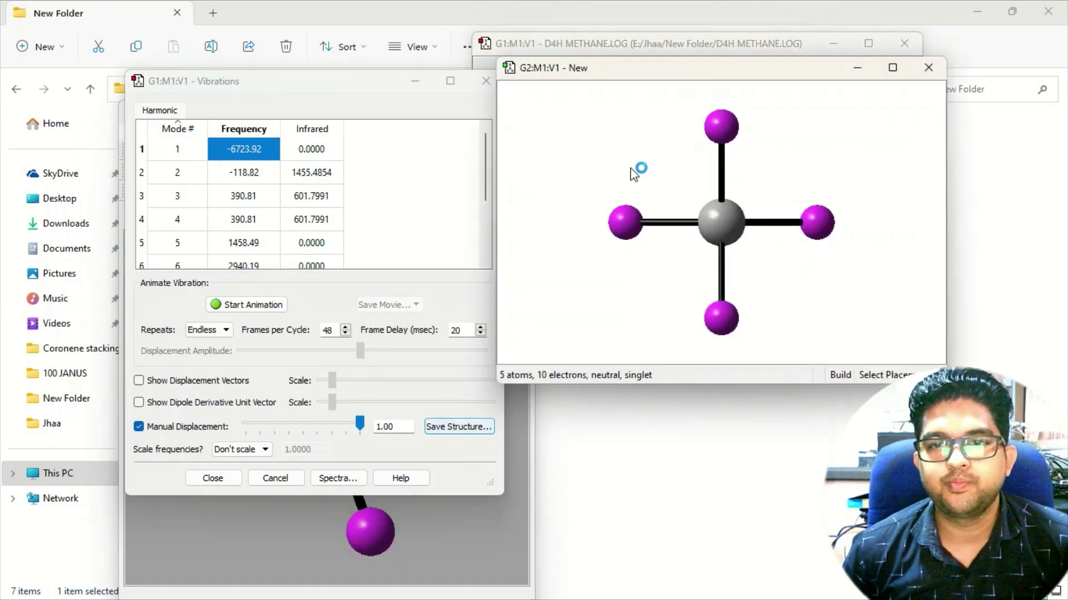
drag(702, 249, 781, 264)
right_click(663, 123)
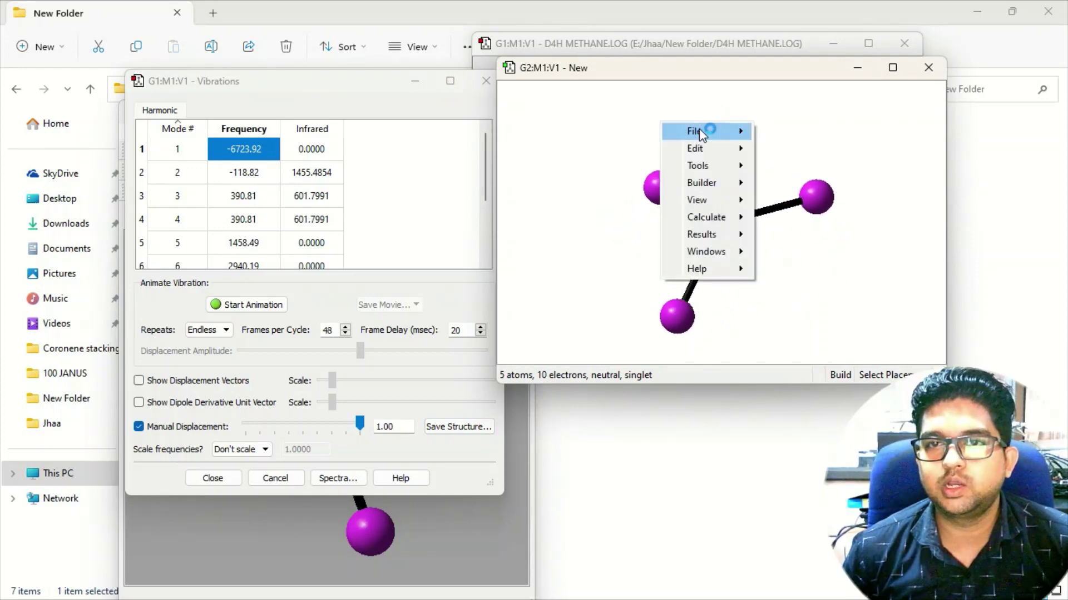
mouse_move(699, 128)
click(801, 258)
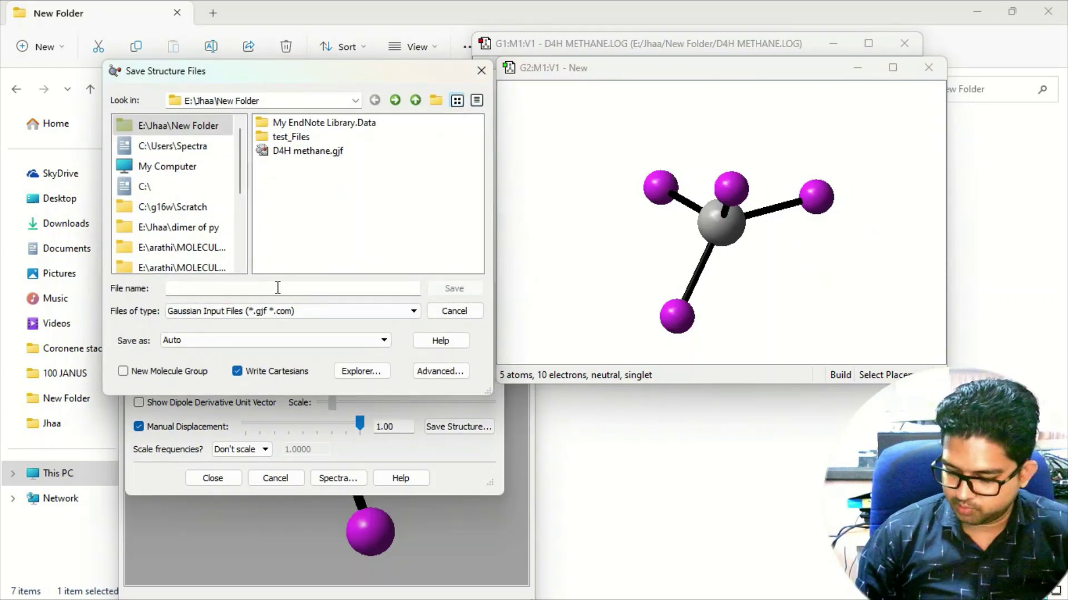
text(Td CH4)
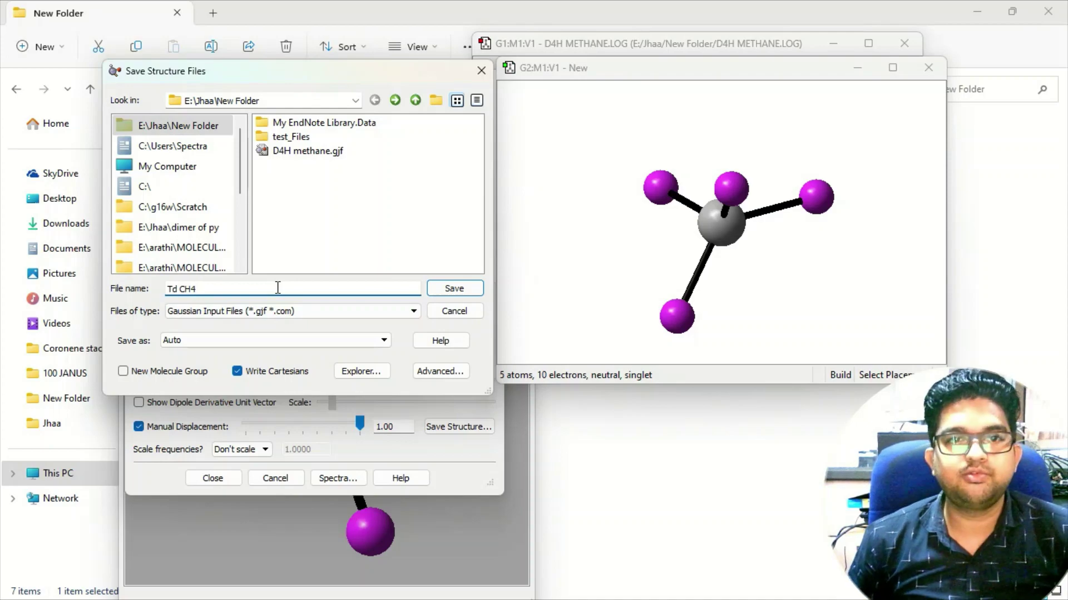
key(Return)
Close the D4H log, the Td CH4 window and GaussView
click(903, 43)
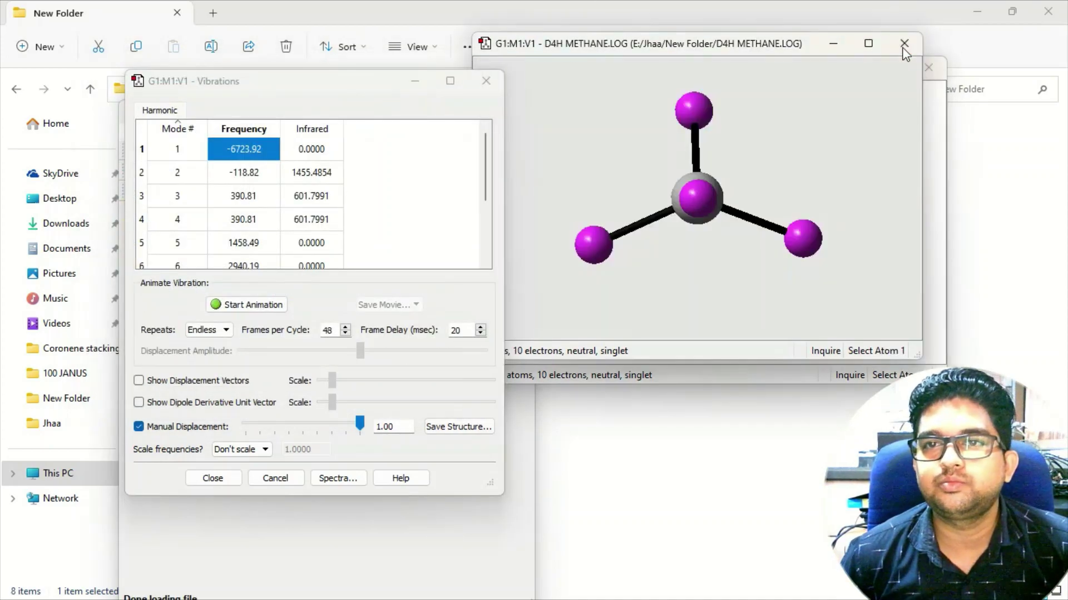
click(928, 68)
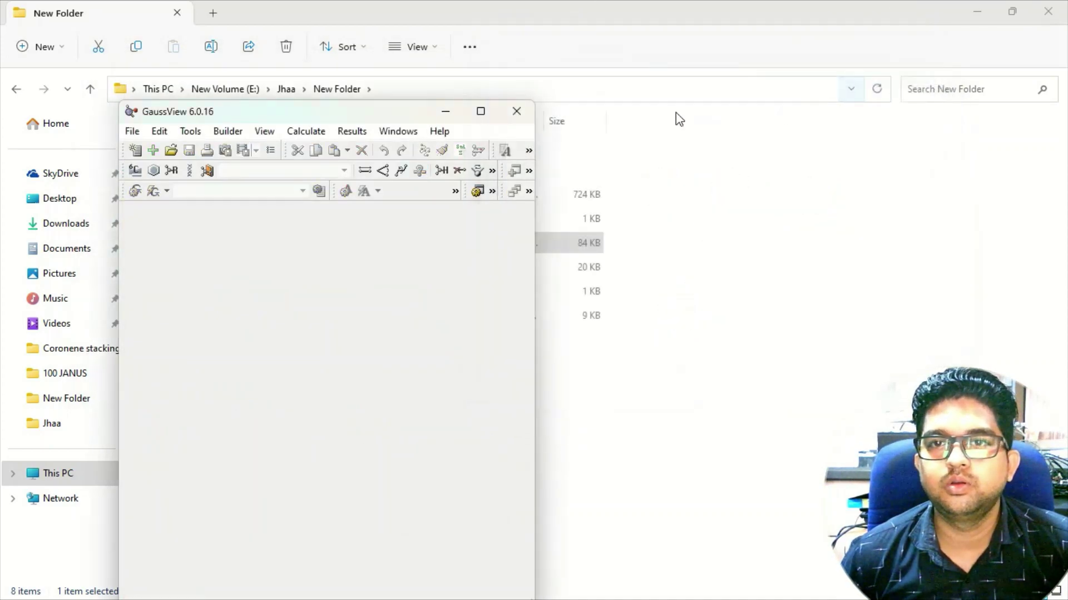
click(514, 110)
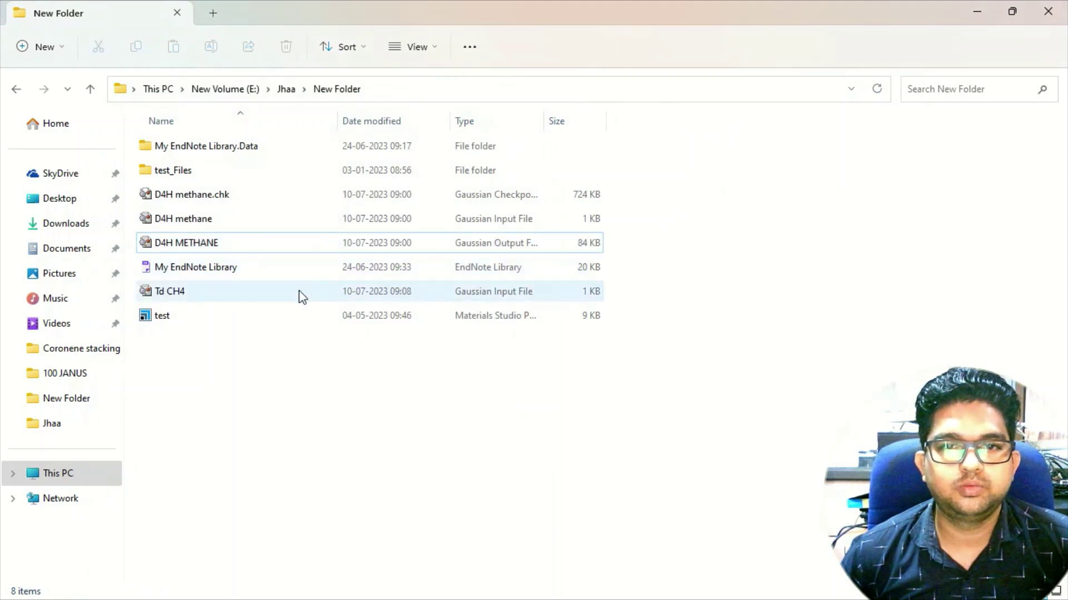
Load Td CH4 in GaussView and bring up the Gaussian Calculation Setup
double_click(400, 291)
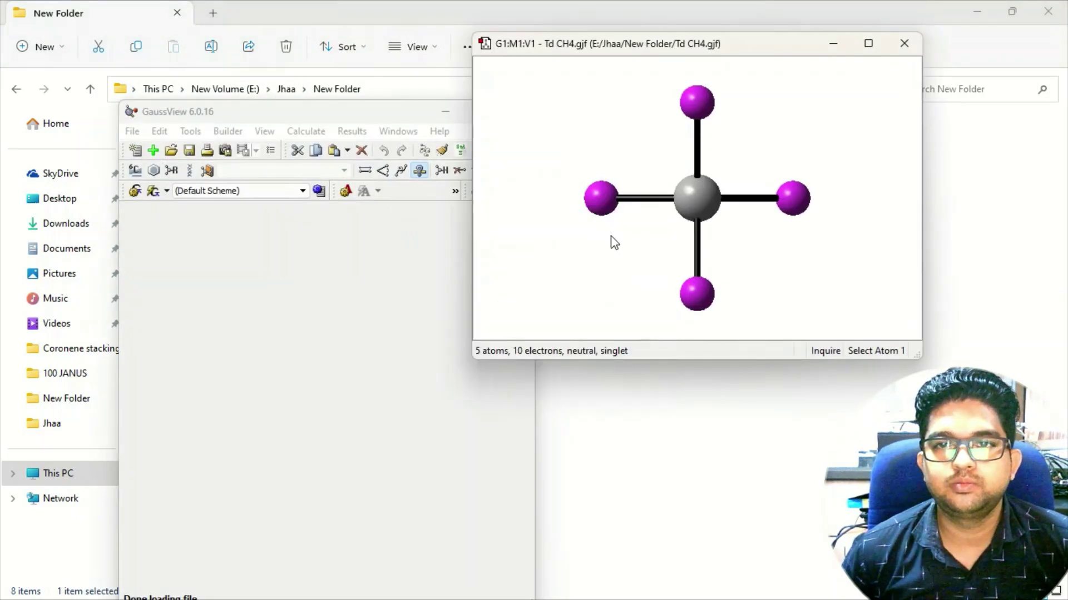
drag(632, 239, 665, 148)
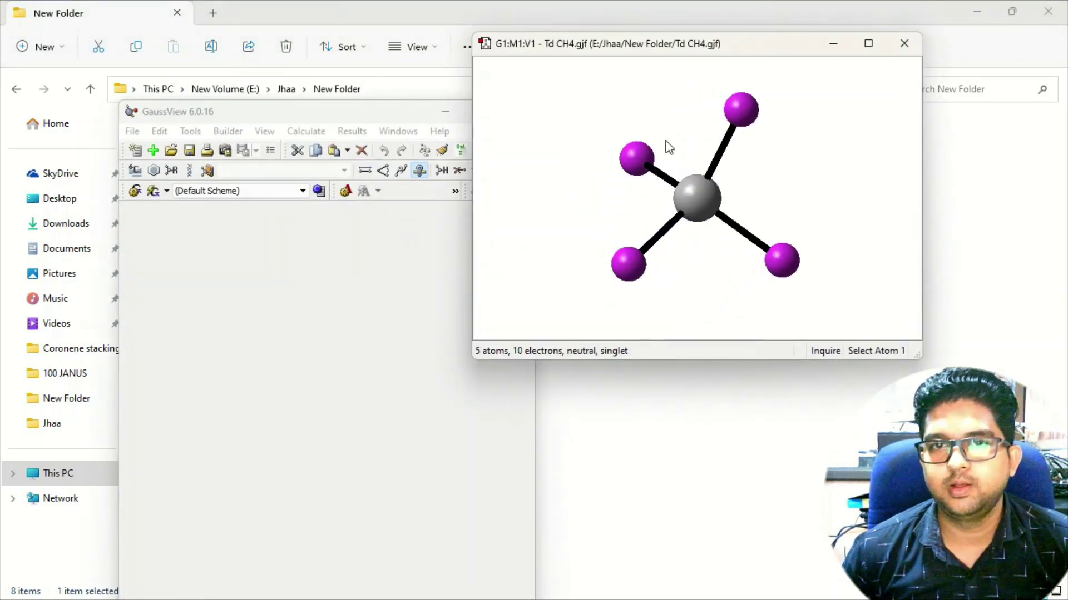
right_click(509, 129)
mouse_move(532, 145)
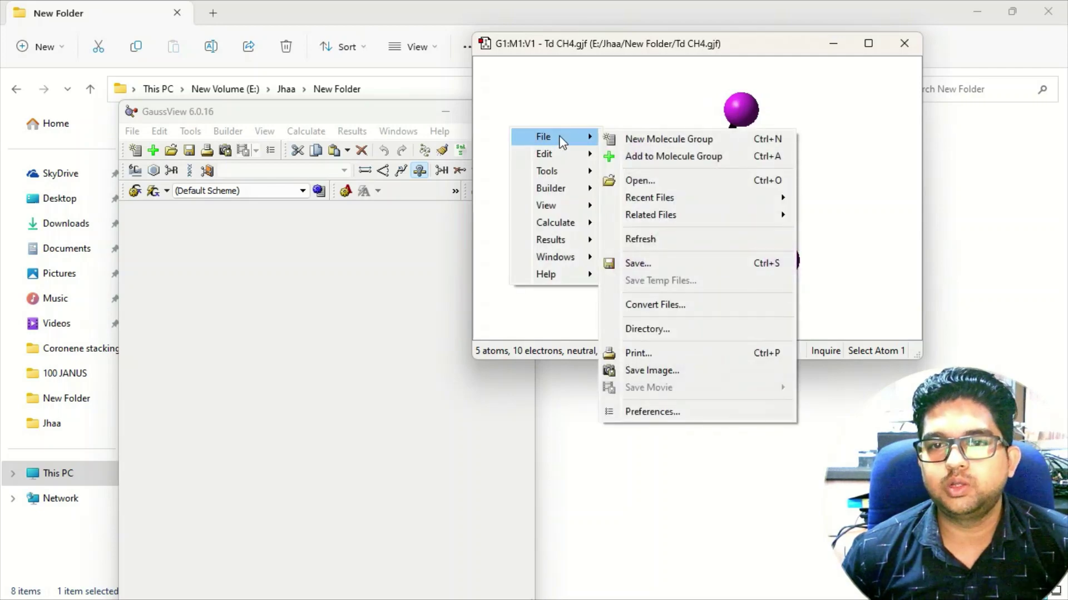
mouse_move(564, 248)
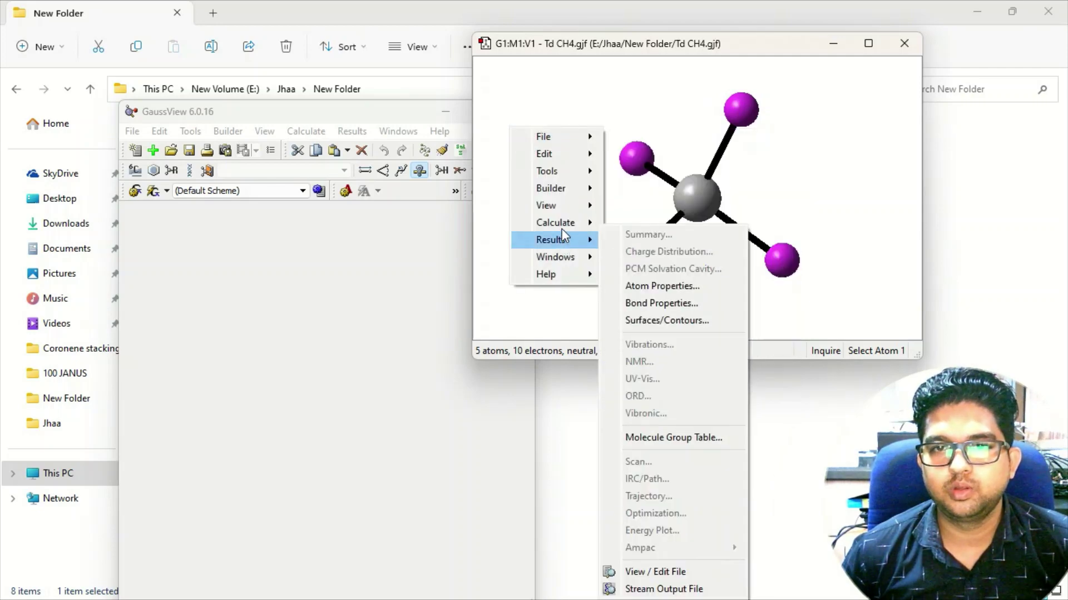
mouse_move(555, 223)
click(682, 224)
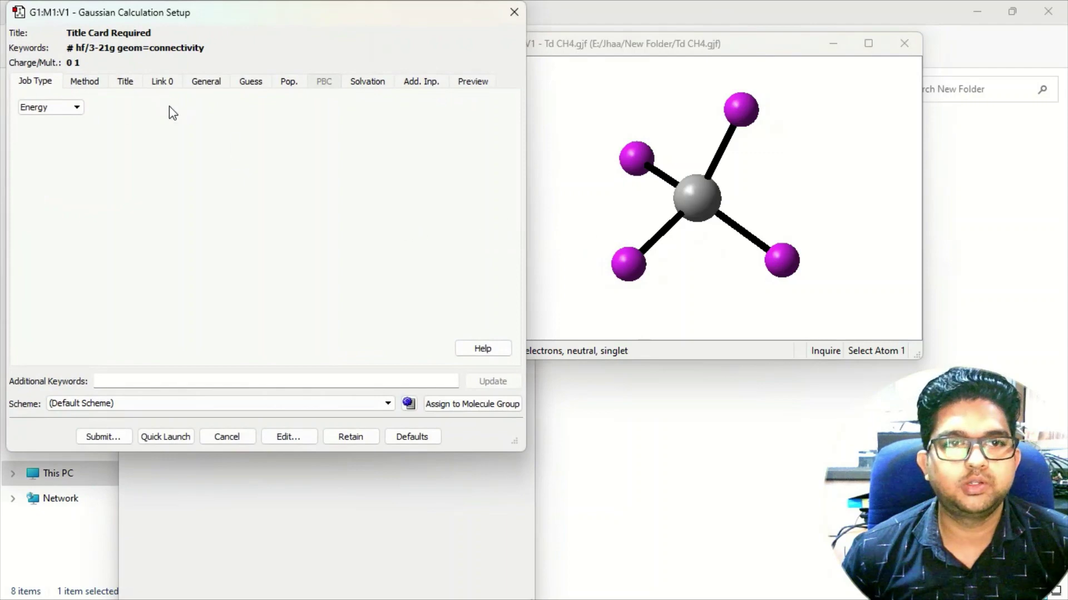
drag(298, 23, 362, 21)
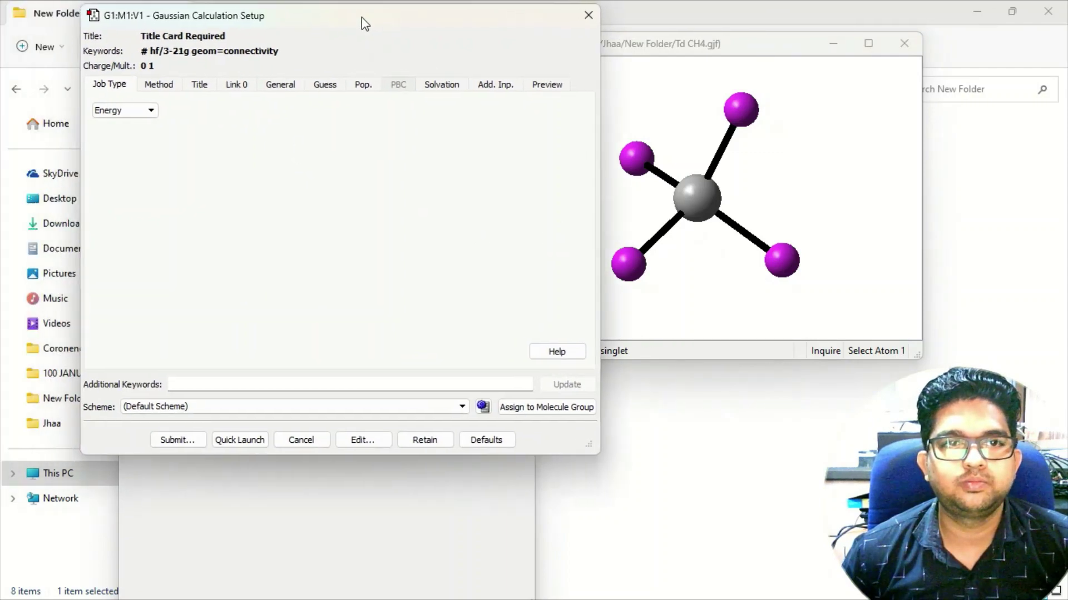
Set the job type to Opt+Freq and the method to DFT B3LYP
click(132, 113)
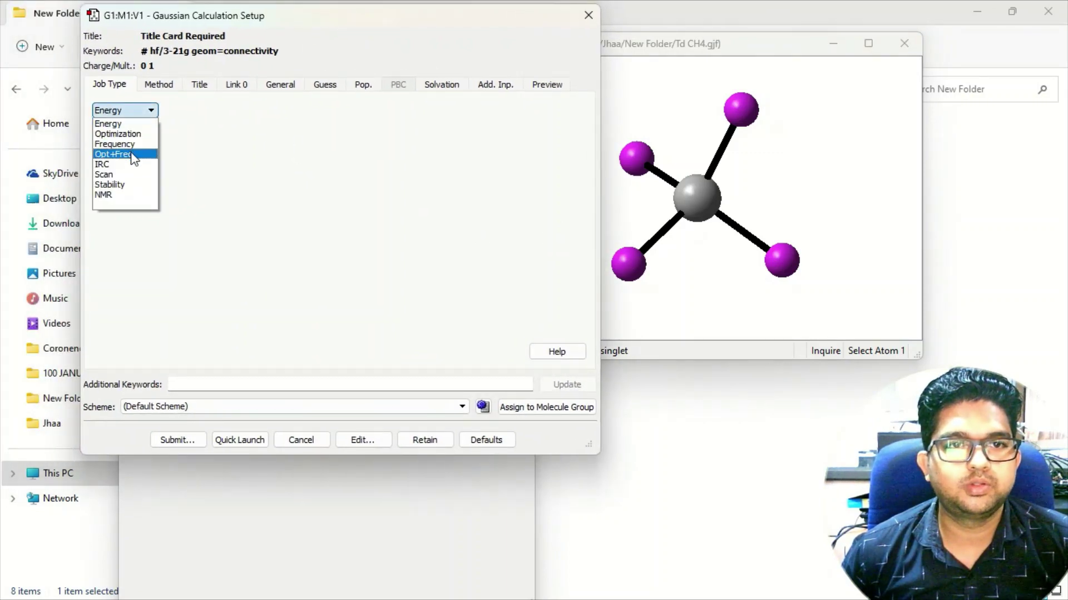
click(133, 155)
click(161, 84)
click(255, 134)
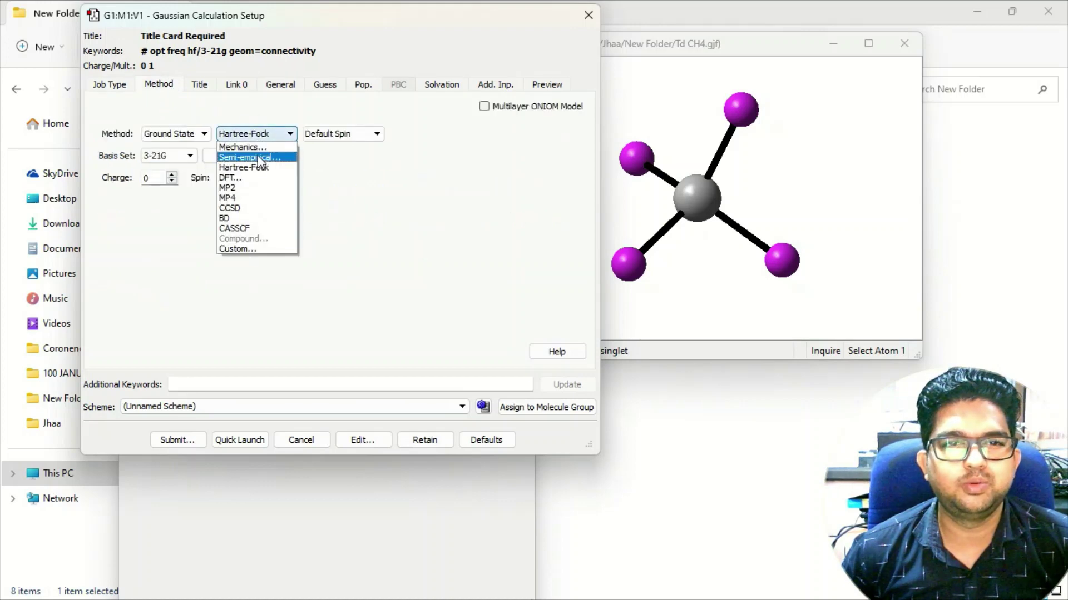
click(256, 178)
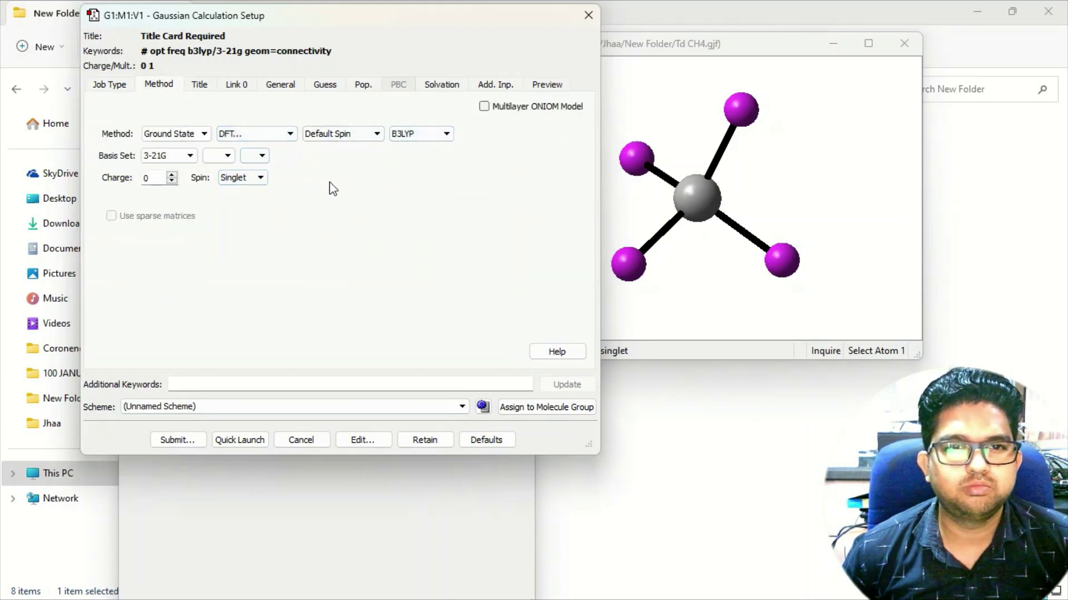
Submit the job, overwriting Td CH4.gjf and confirming it goes to Gaussian
click(174, 439)
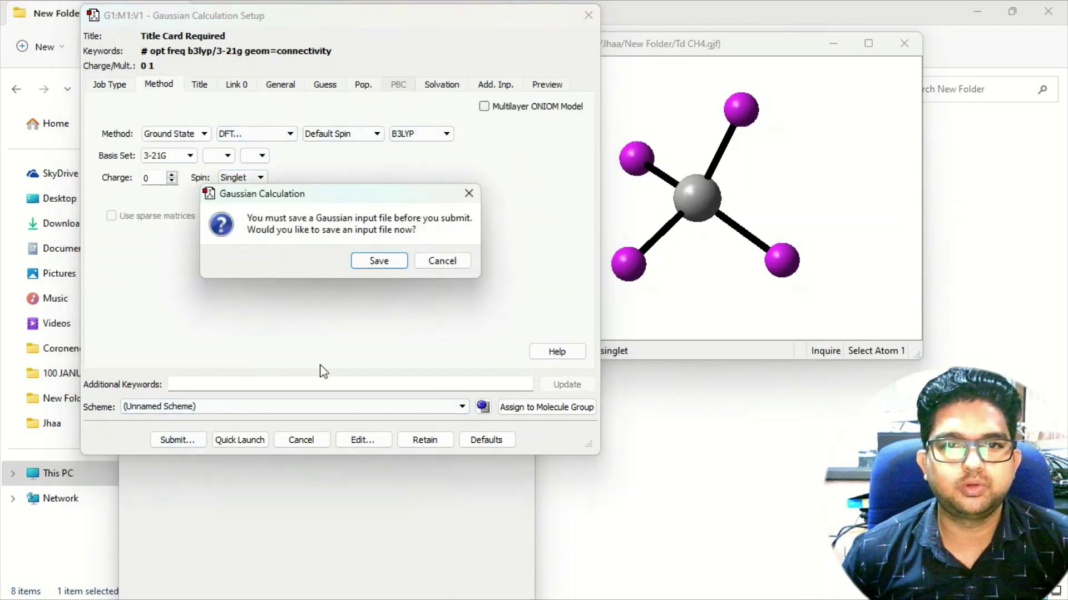
click(380, 262)
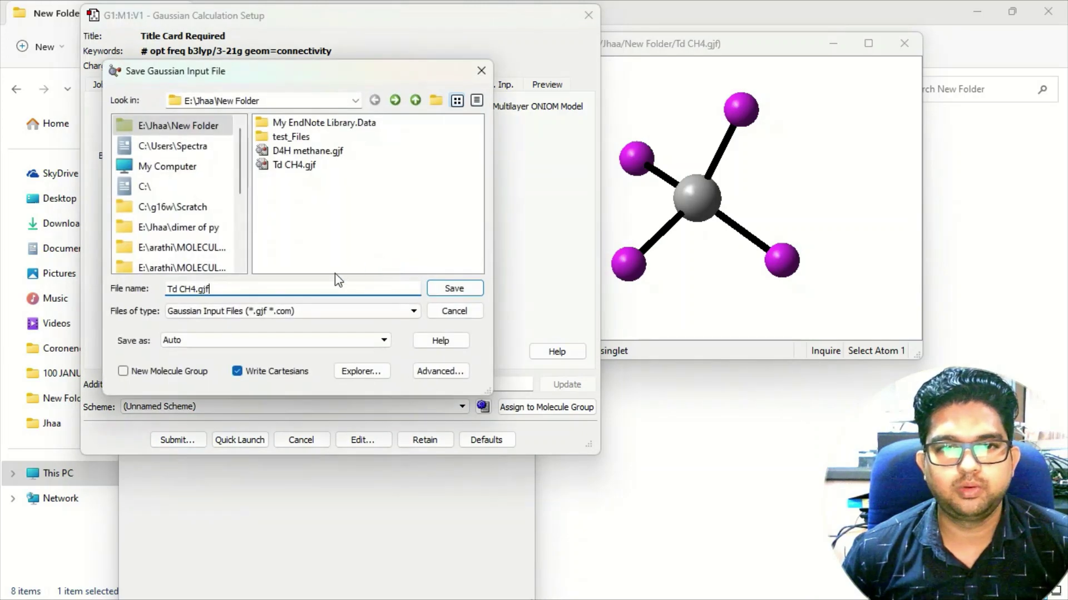
click(448, 288)
click(519, 331)
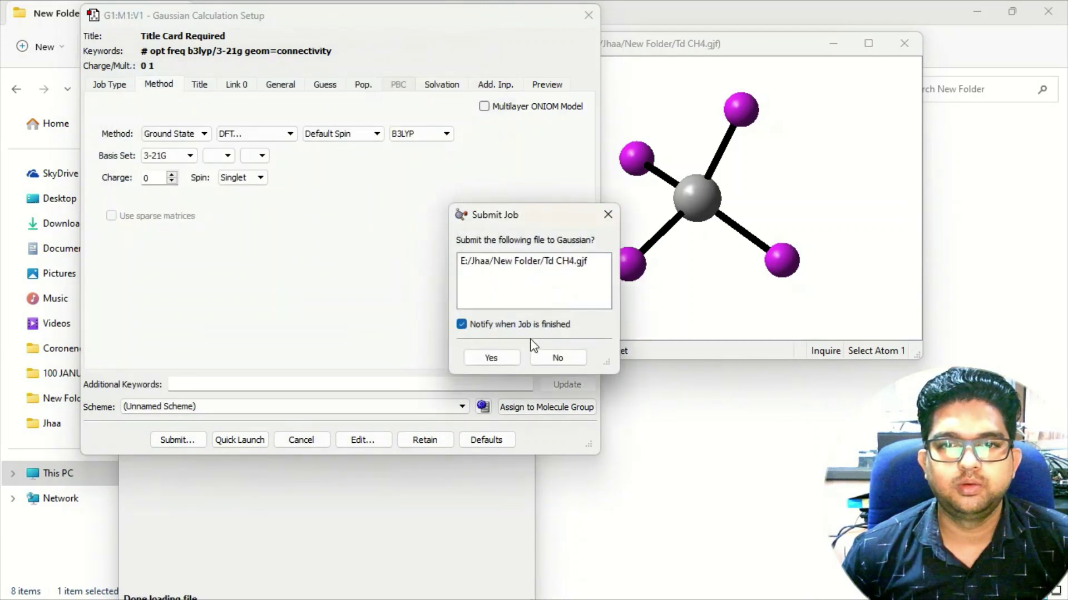
click(501, 356)
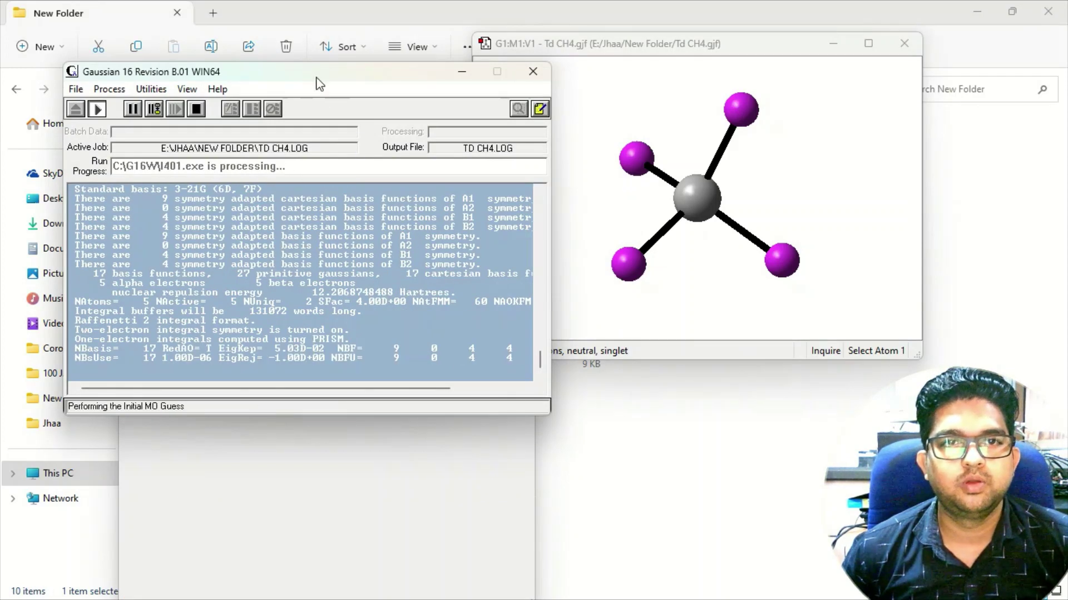
Move the Gaussian run window aside and close GaussView while the job runs
drag(318, 78, 612, 45)
click(904, 43)
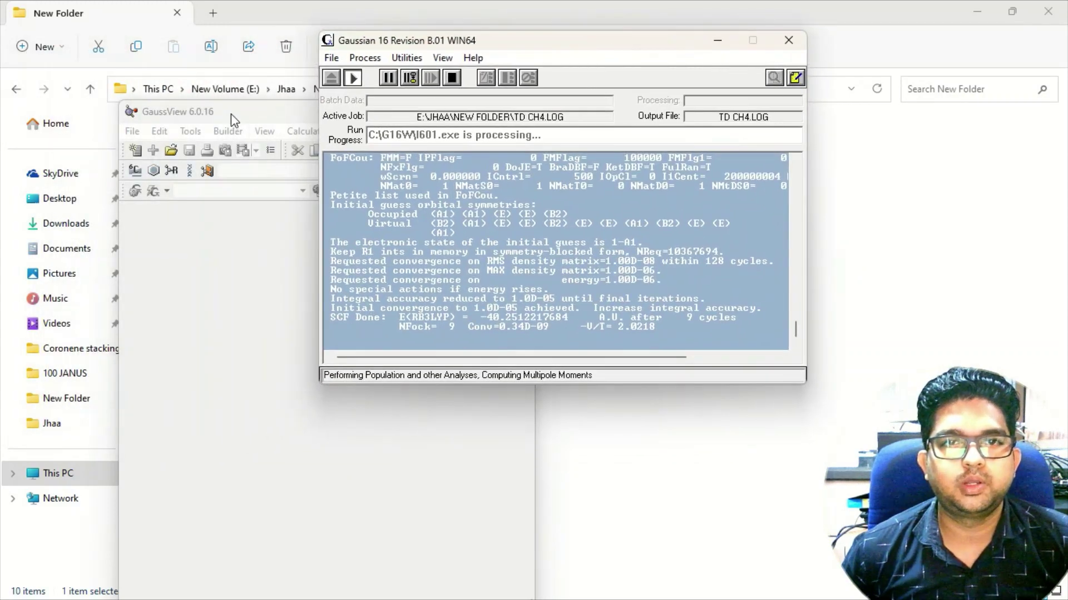
click(231, 114)
click(523, 110)
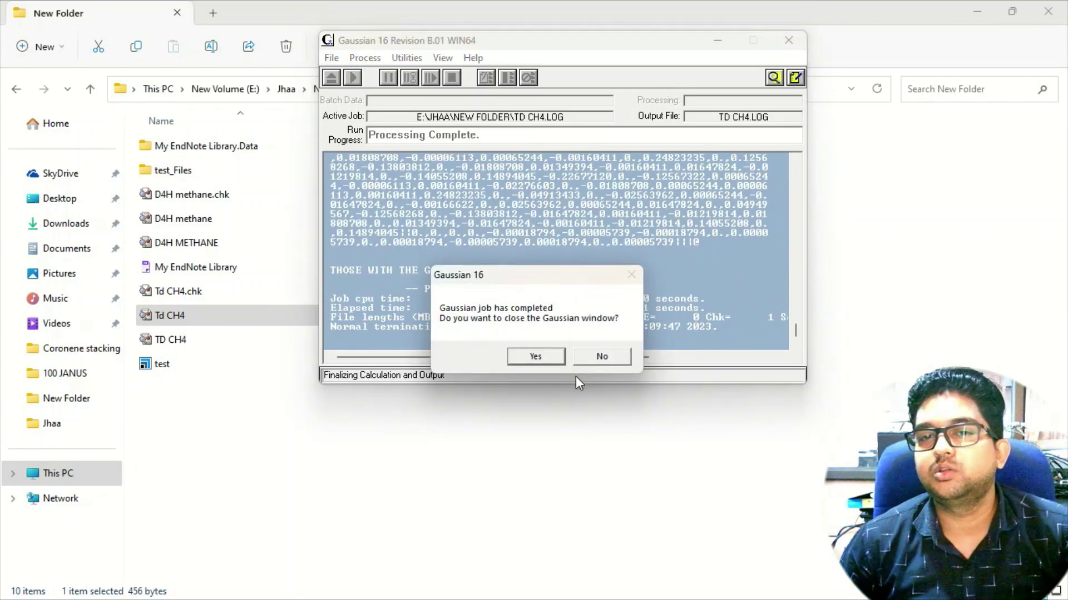
Close Gaussian and confirm TD CH4.LOG's summary shows 0 imaginary frequencies and D2D
click(535, 359)
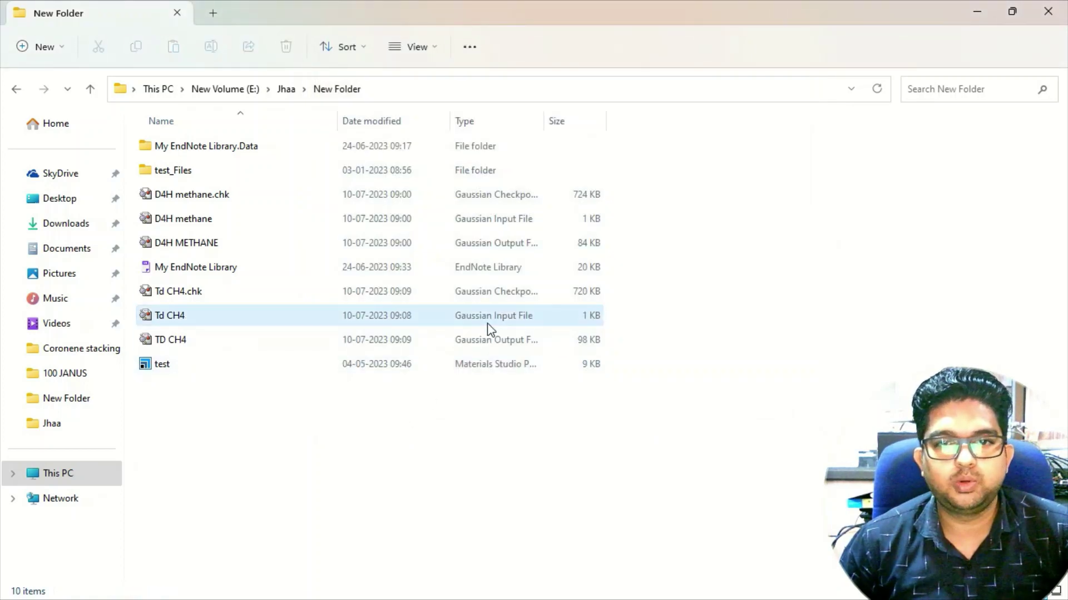
double_click(486, 340)
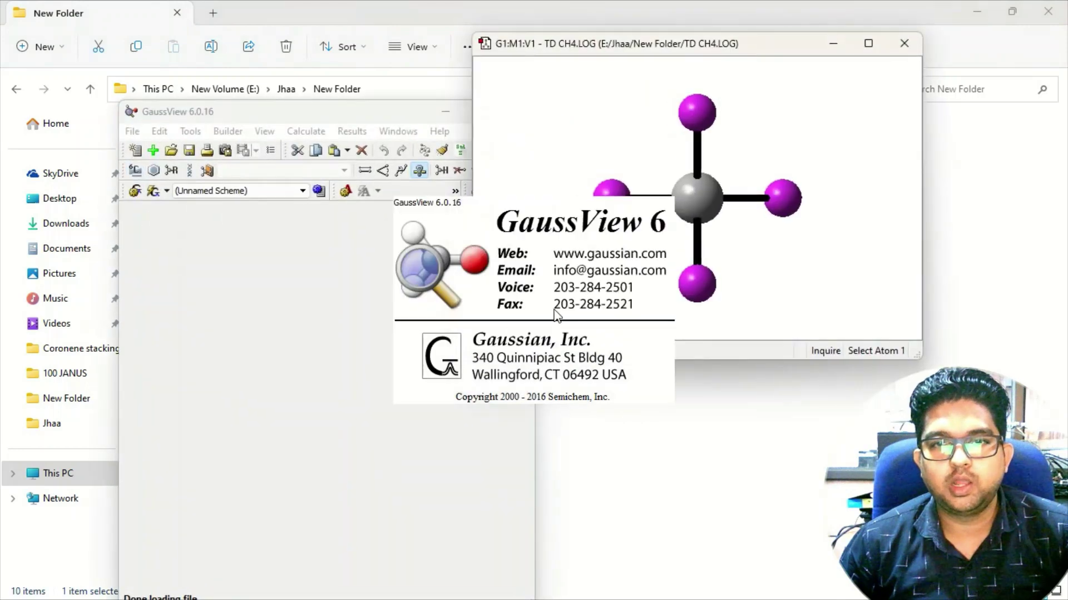
drag(695, 239, 732, 239)
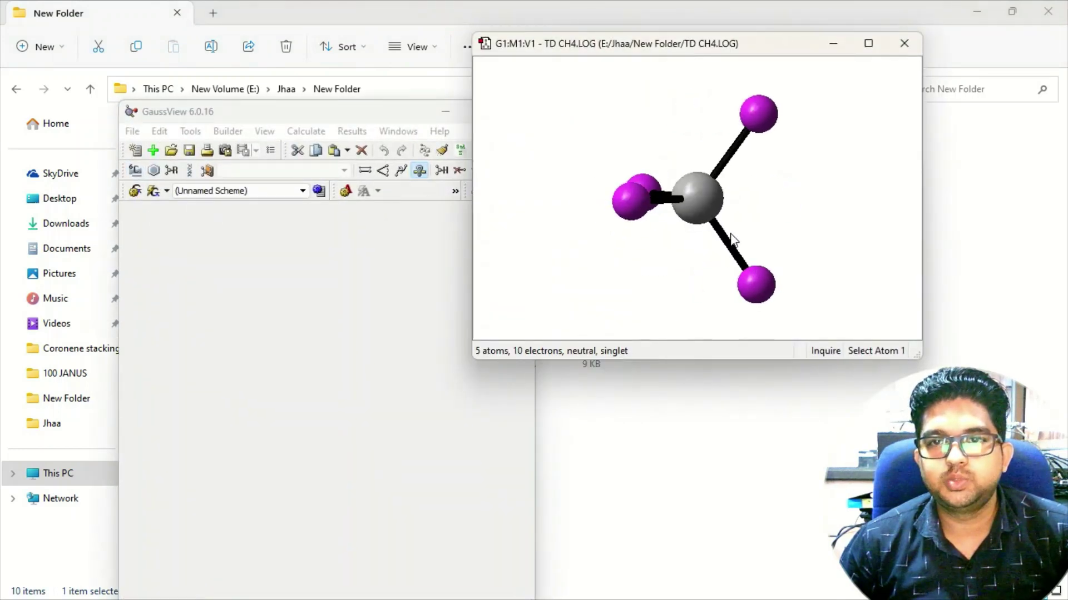
right_click(575, 120)
mouse_move(611, 233)
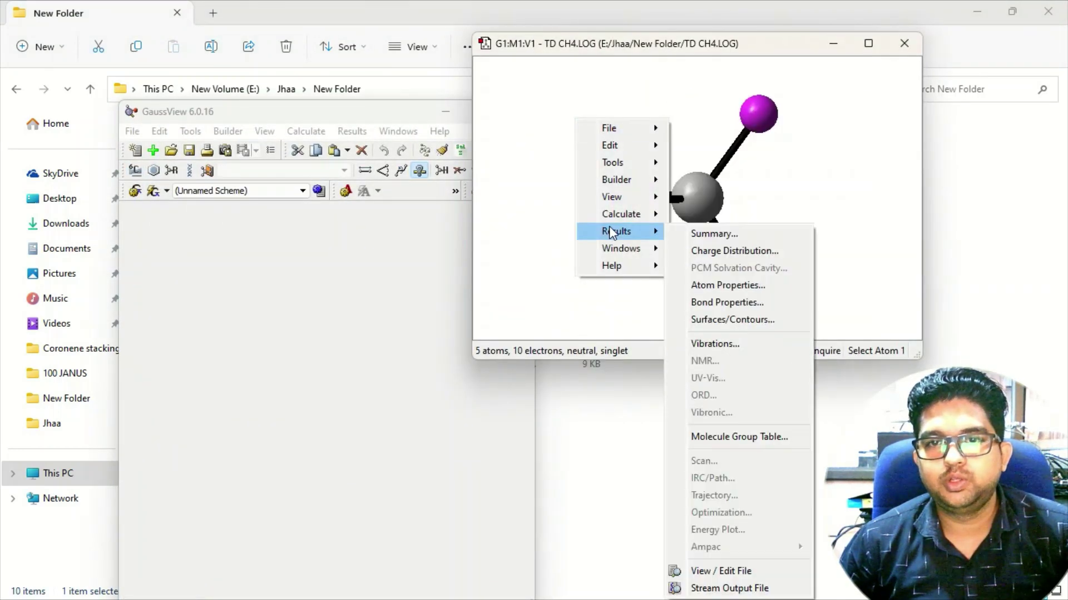
click(712, 234)
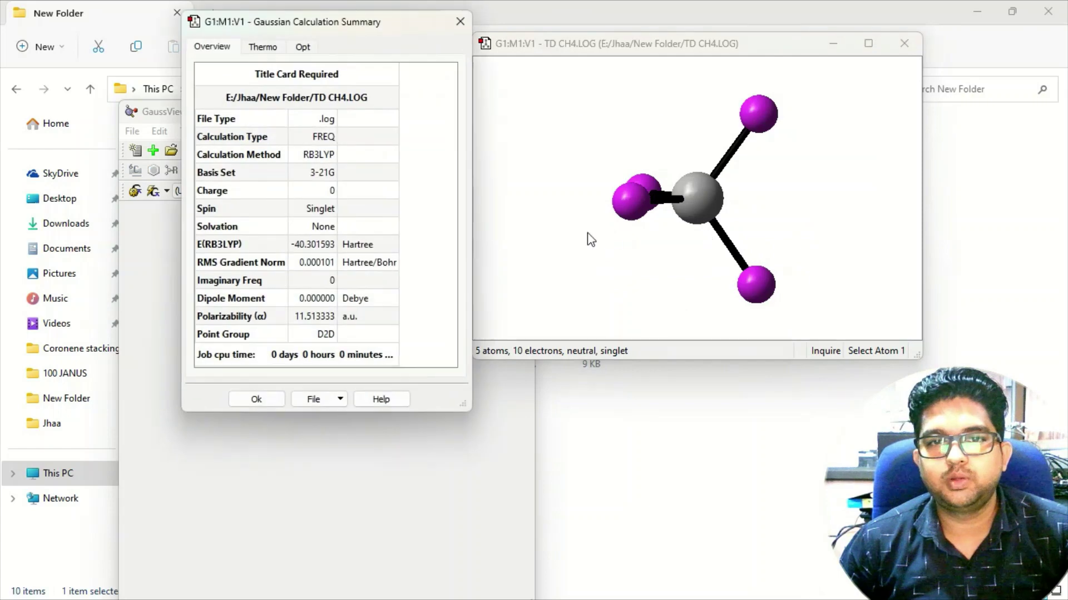
click(331, 281)
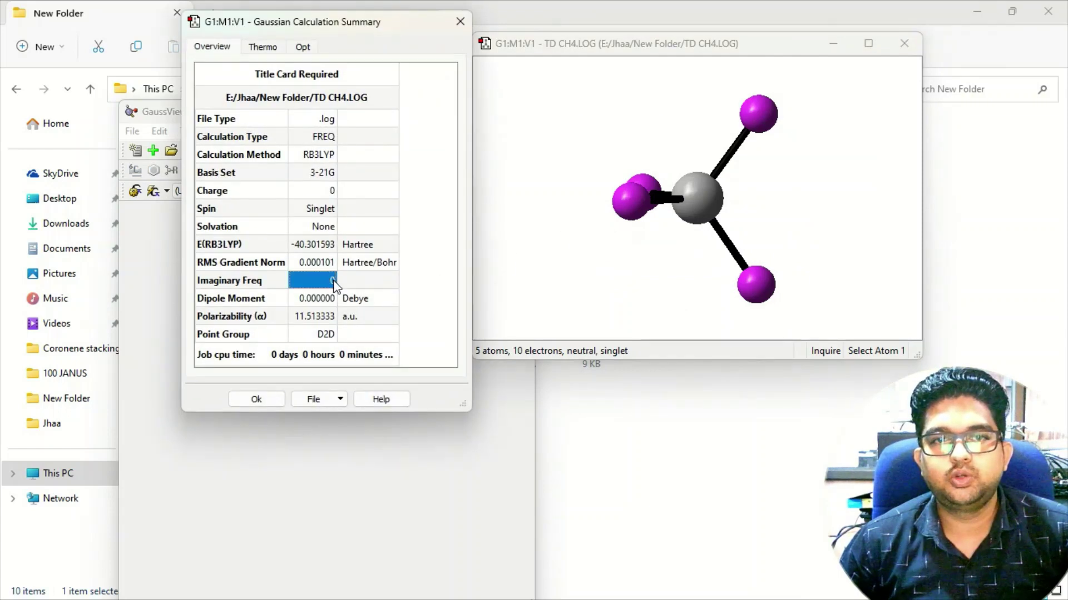
Enable point group symmetry and symmetrize the optimized methane from D2d to Td
click(459, 23)
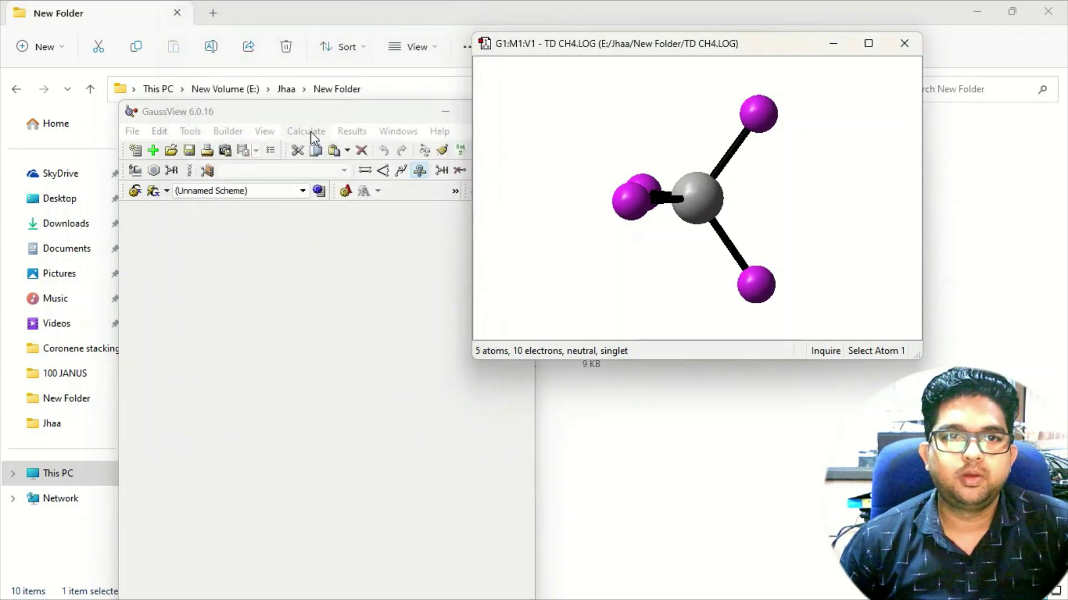
click(190, 132)
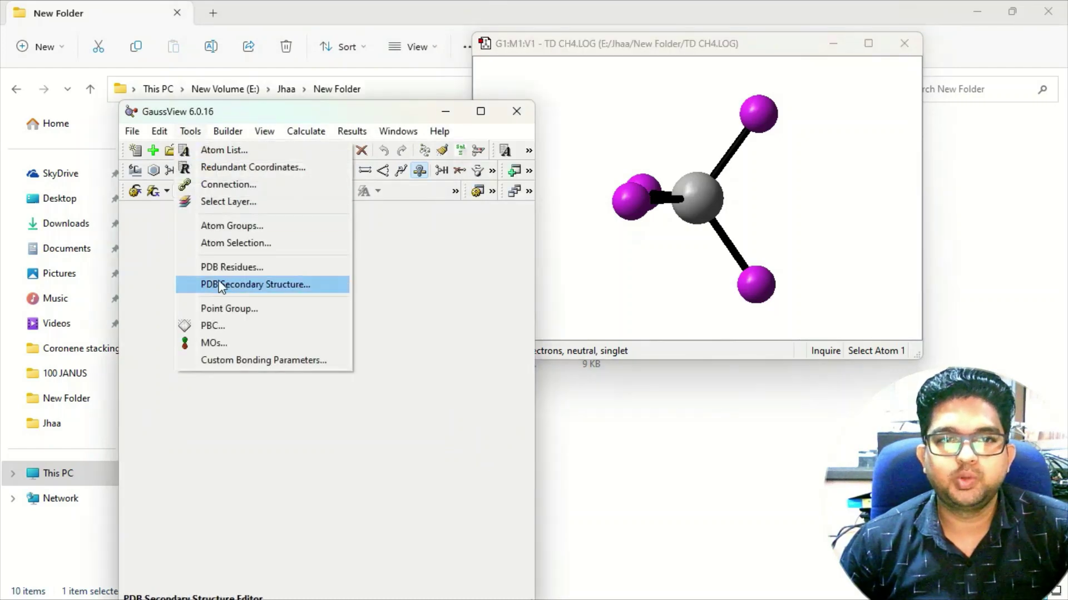
click(249, 308)
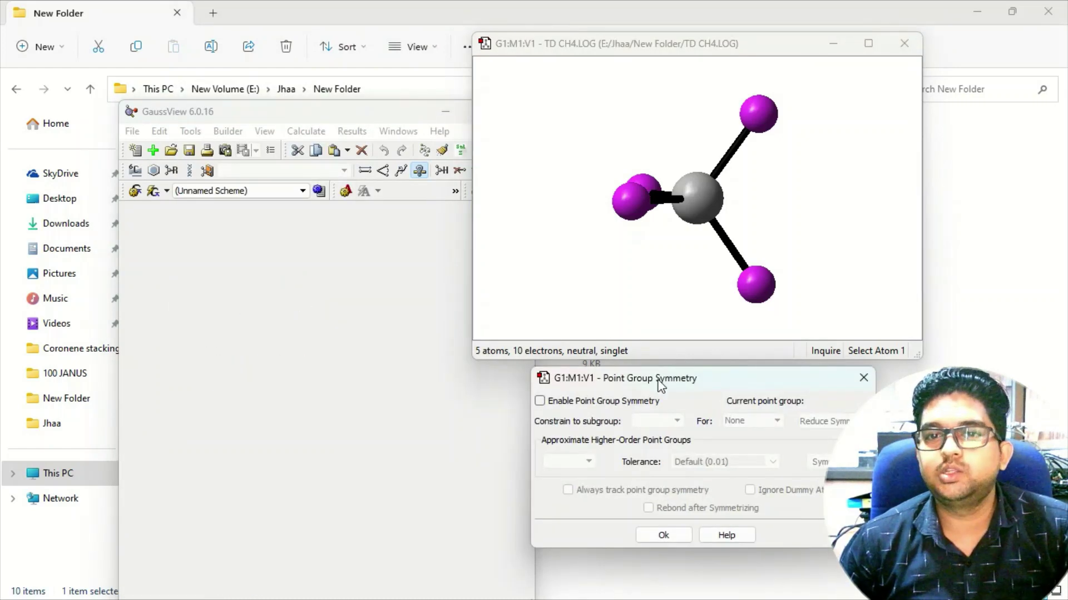
drag(660, 384, 240, 102)
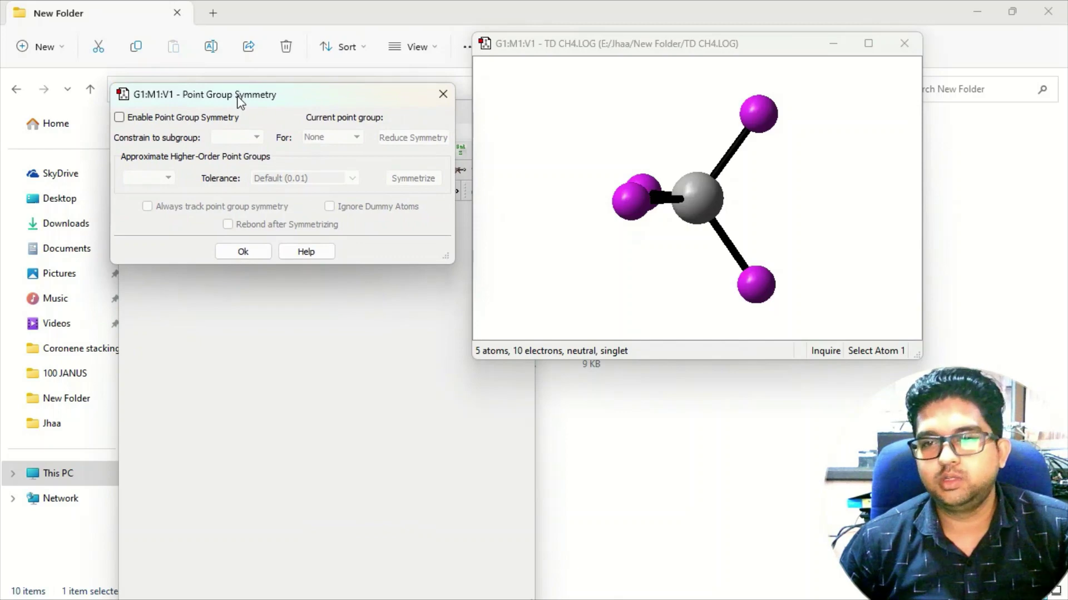
click(202, 118)
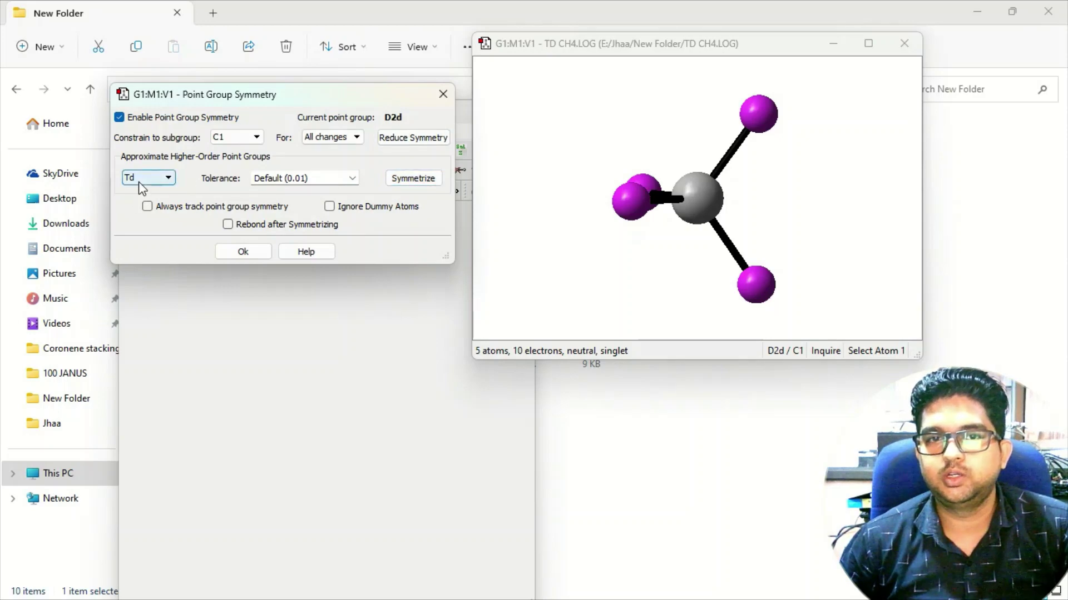
click(406, 179)
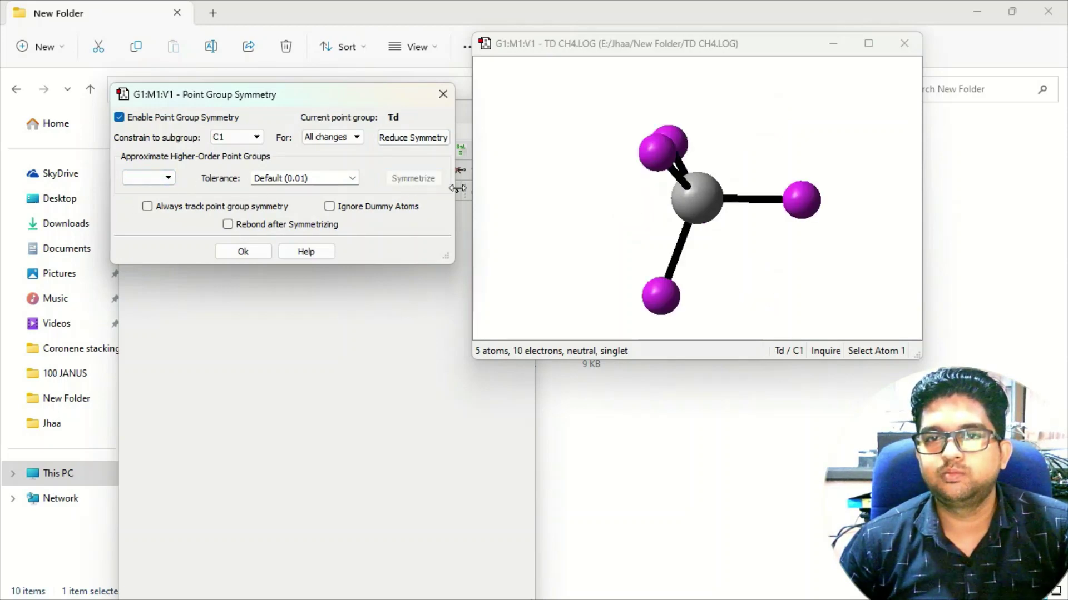
drag(591, 205, 682, 217)
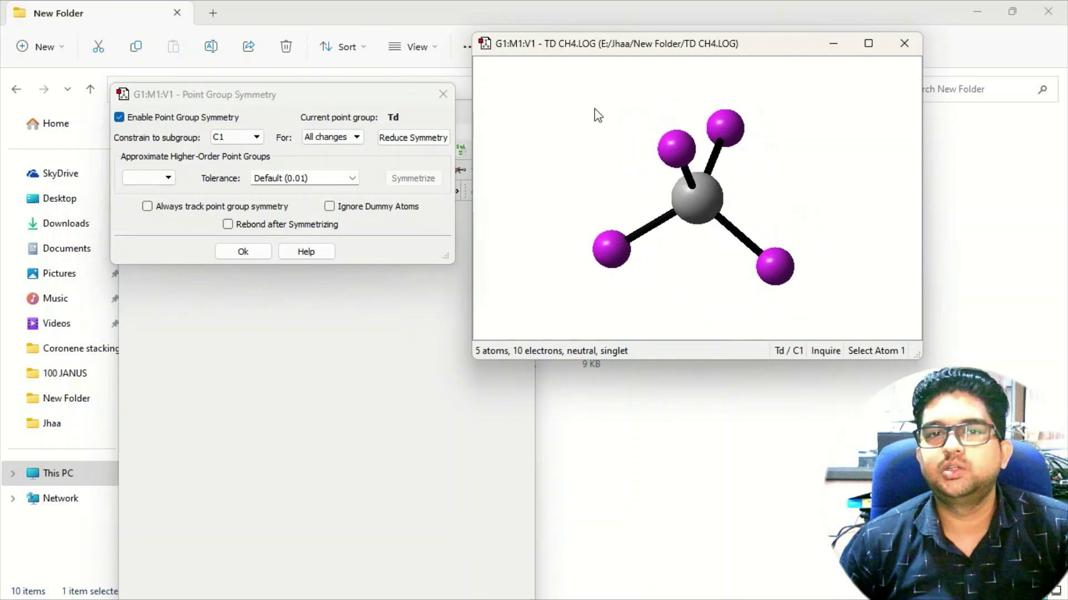
Close the Point Group dialog and save the Td methane as 'Td CH4a.gjf'
click(242, 253)
right_click(532, 140)
mouse_move(566, 151)
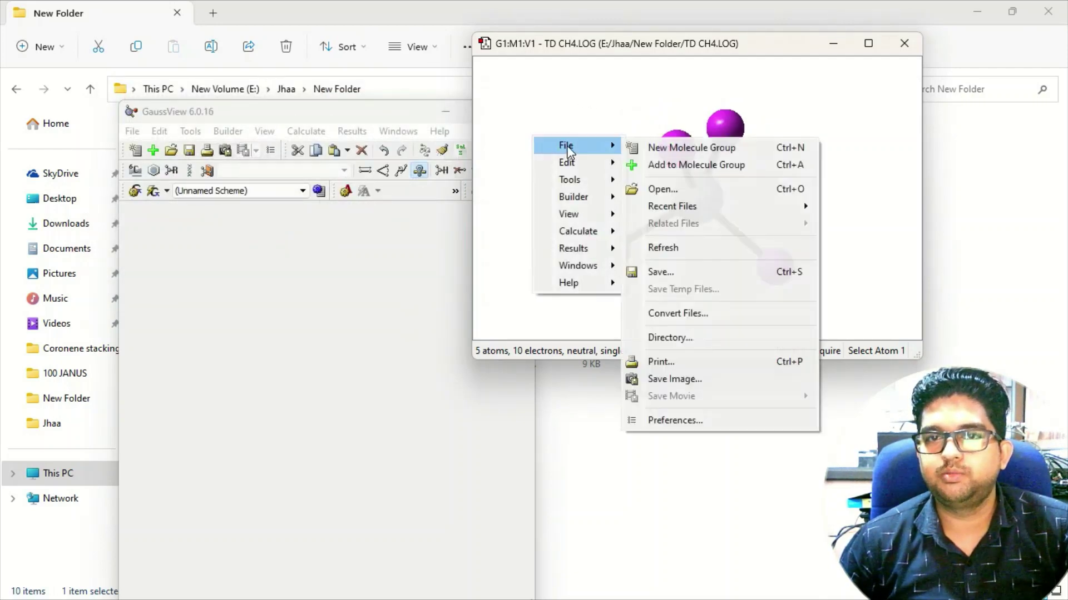
click(665, 271)
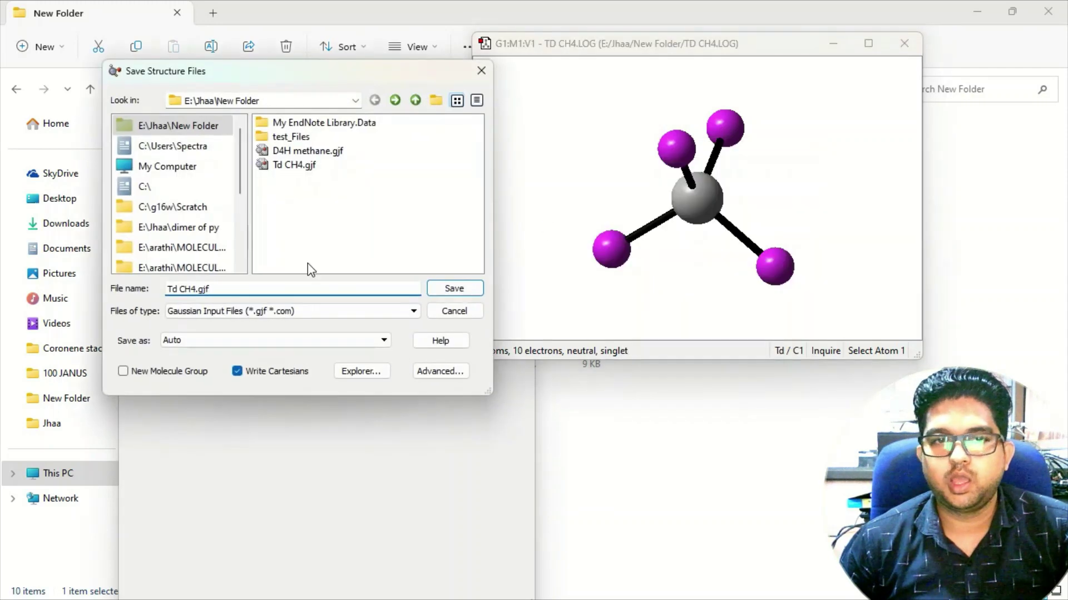
click(199, 286)
text(a)
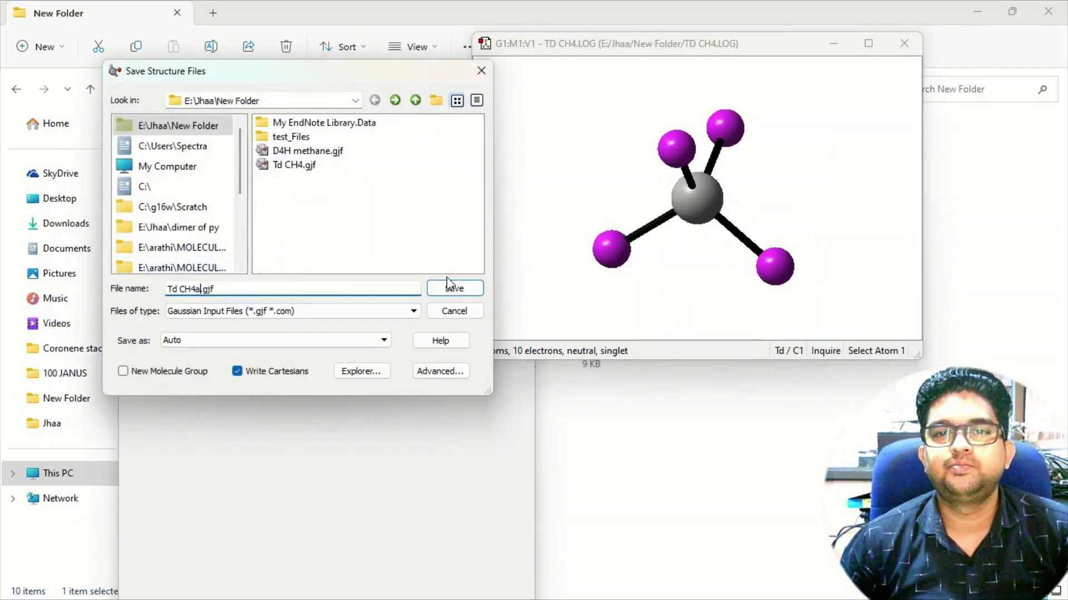
click(448, 289)
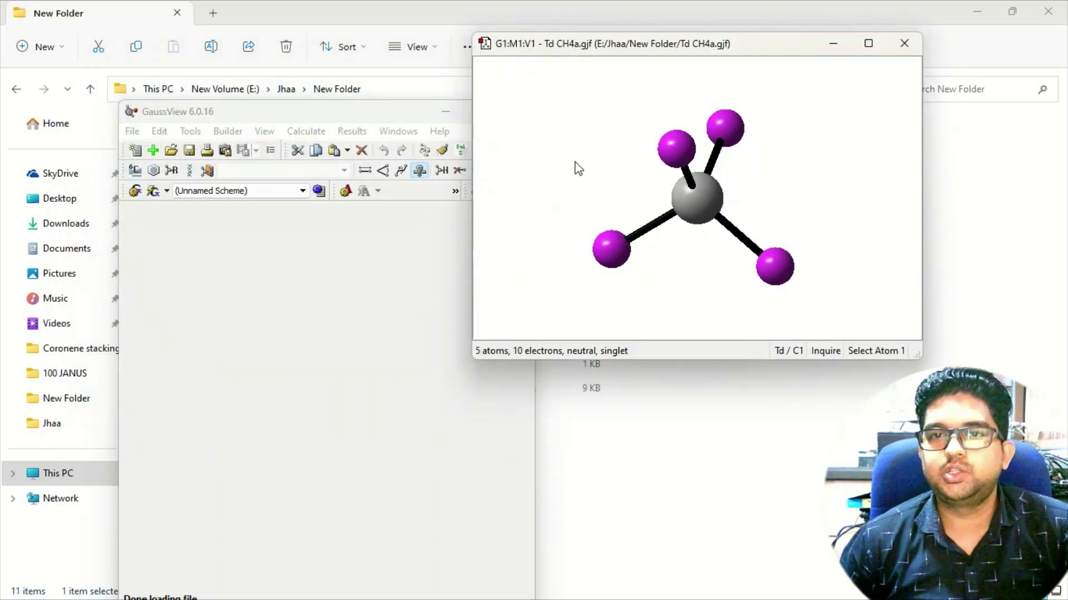